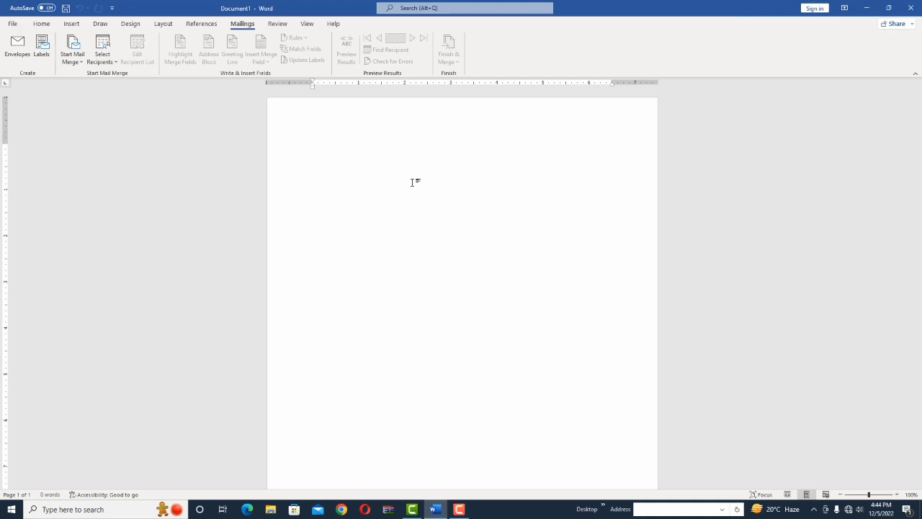
pyautogui.write('WELCOME TO')
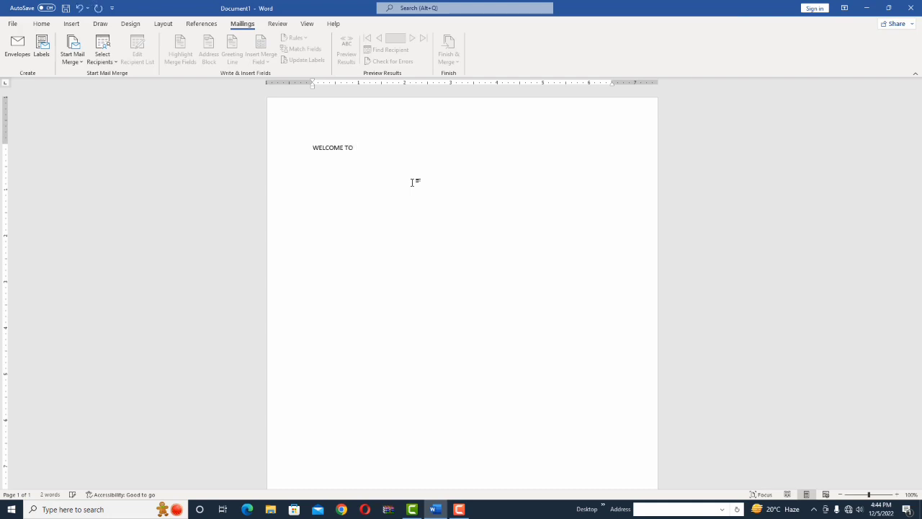
pyautogui.write(' PAKSIATN')
pyautogui.hotkey('ctrl', 'a')
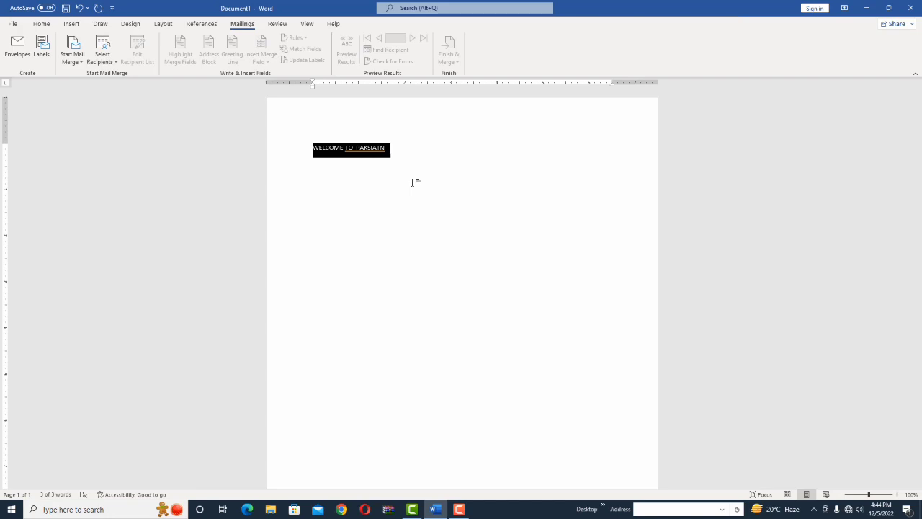
pyautogui.press('Delete')
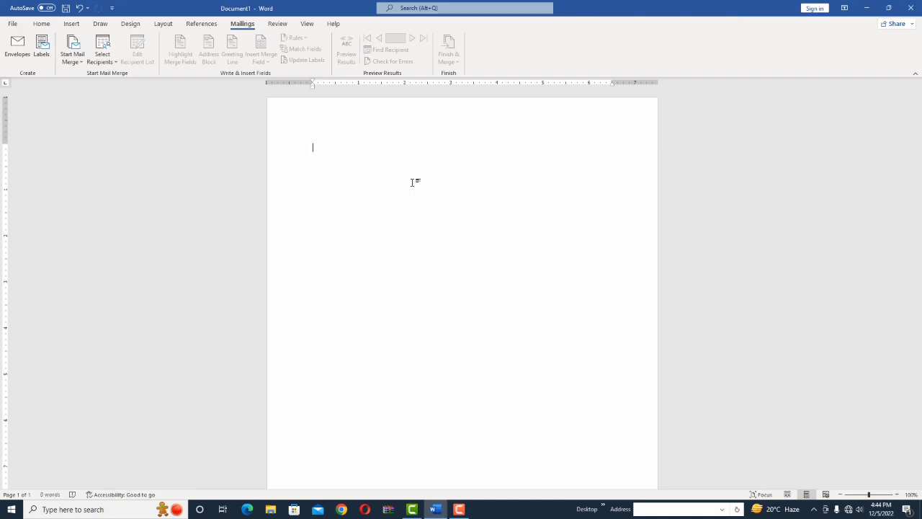
# Step: Enter the heading "WELCOME TO LAMAR" in the empty document and centre it
pyautogui.write('WELCOME TO LAMAR')
pyautogui.hotkey('ctrl', 'a')
pyautogui.hotkey('ctrl', 'e')
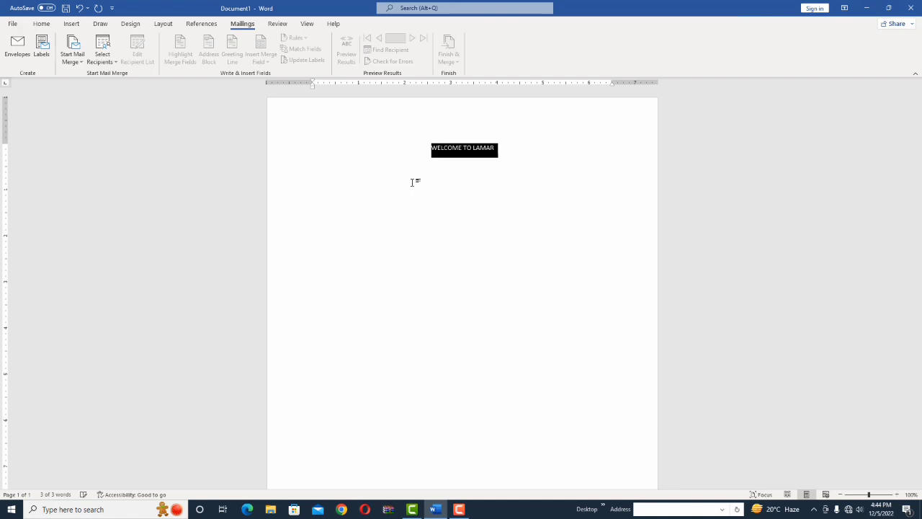
# Step: Increase the font size of the WELCOME TO LAMAR heading to 24 pt
pyautogui.click(41, 24)
pyautogui.click(165, 42)
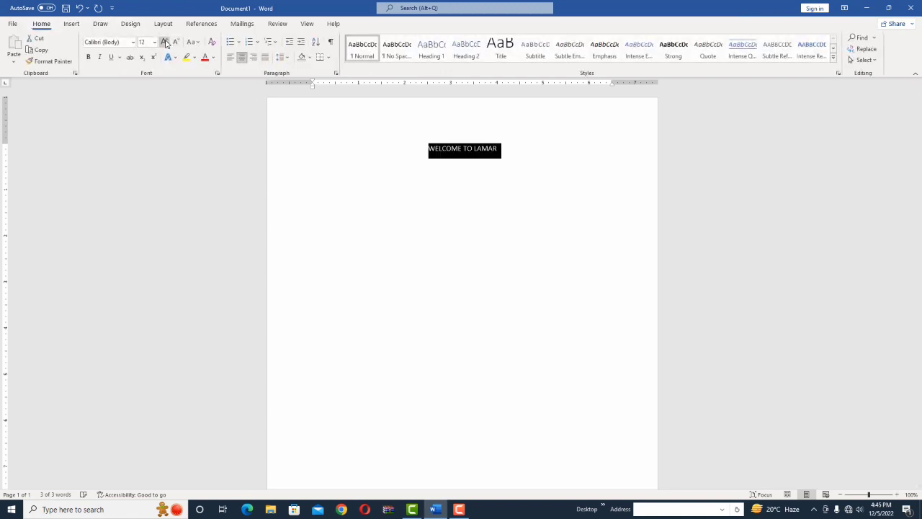
pyautogui.click(164, 42)
pyautogui.click(164, 42)
pyautogui.click(164, 42)
pyautogui.click(164, 42)
pyautogui.click(164, 41)
pyautogui.click(164, 41)
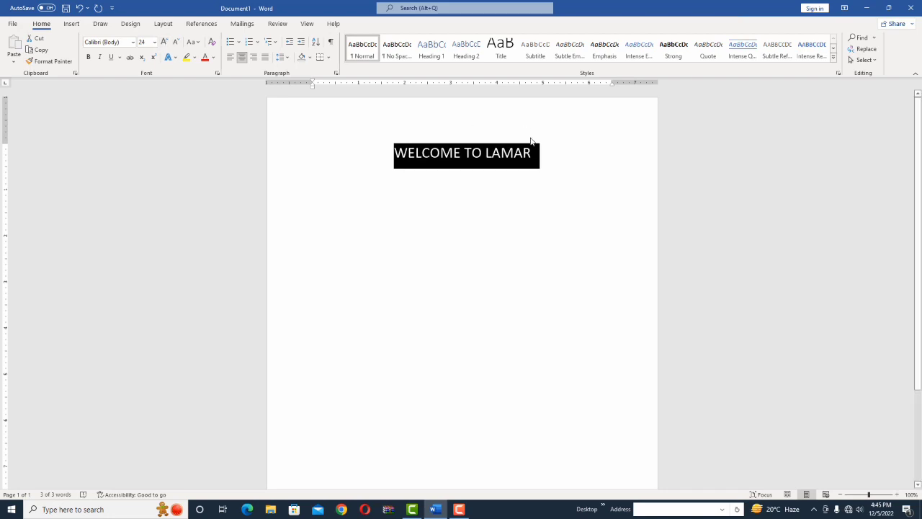
# Step: Below the heading, add left-aligned label lines reading "NAME:", "F/NAME:" and "PROGRAM:"
pyautogui.click(546, 156)
pyautogui.press('Return')
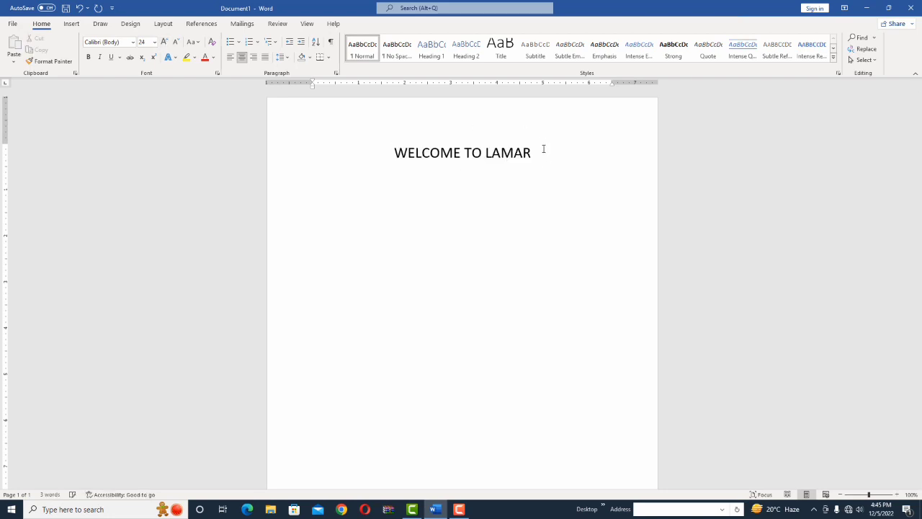
pyautogui.click(229, 57)
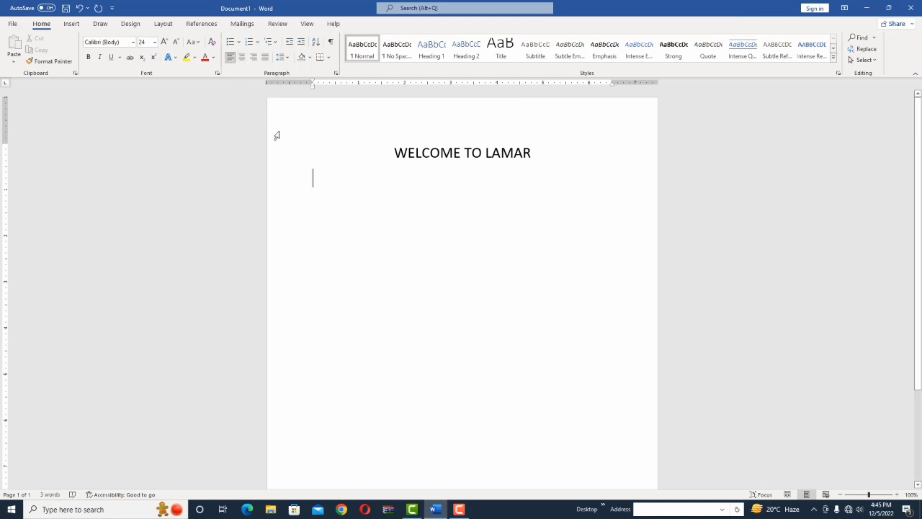
pyautogui.write('NAME:')
pyautogui.press('Return')
pyautogui.write('F')
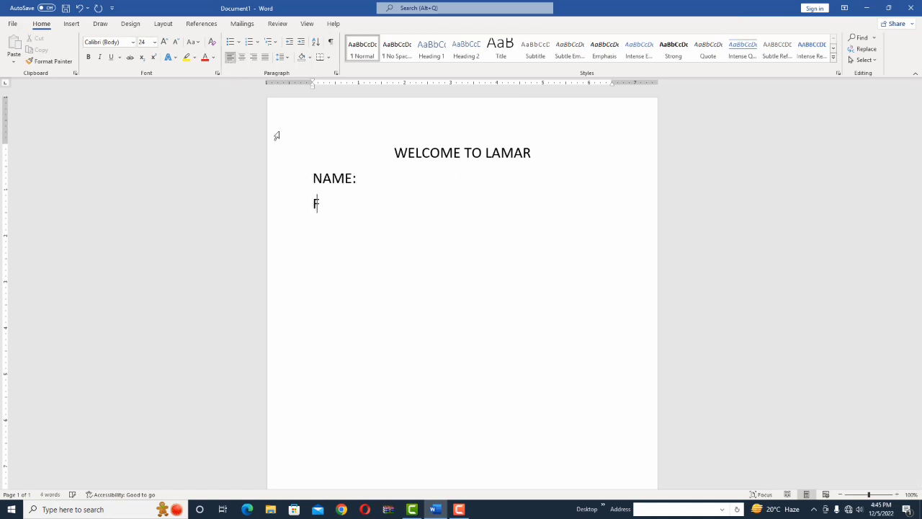
pyautogui.write('/NAME:')
pyautogui.press('Return')
pyautogui.write('PR')
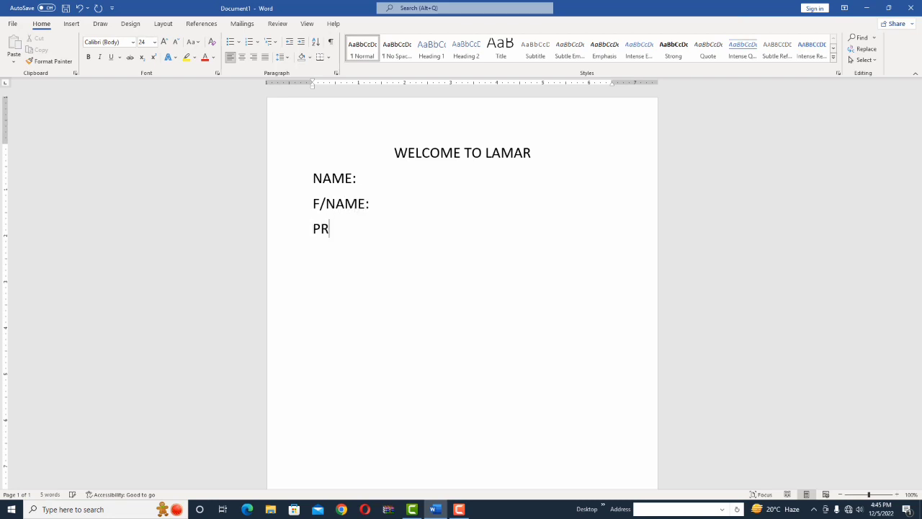
pyautogui.write('OGRAM:')
pyautogui.press('Return')
# Step: Add a "FEE:" label line below PROGRAM: and start a new line after it
pyautogui.write('FEEE')
pyautogui.press('BackSpace')
pyautogui.write(':')
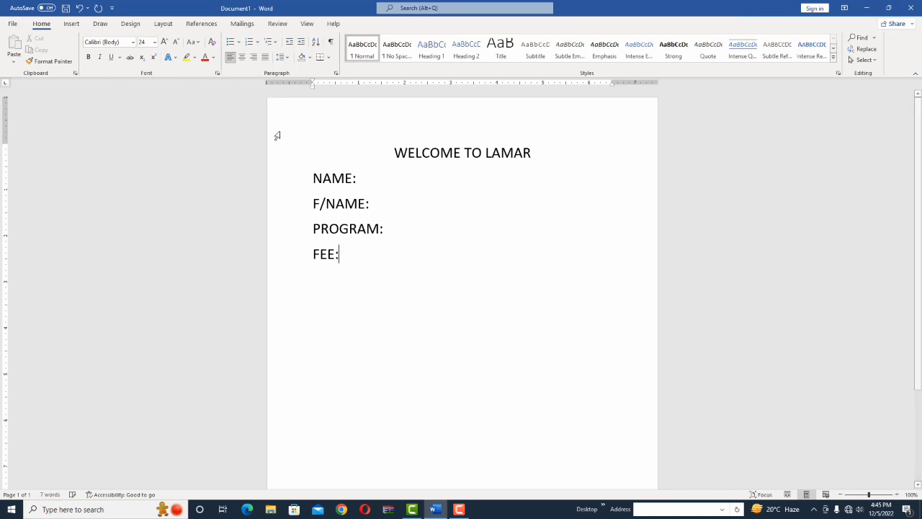
pyautogui.press('Return')
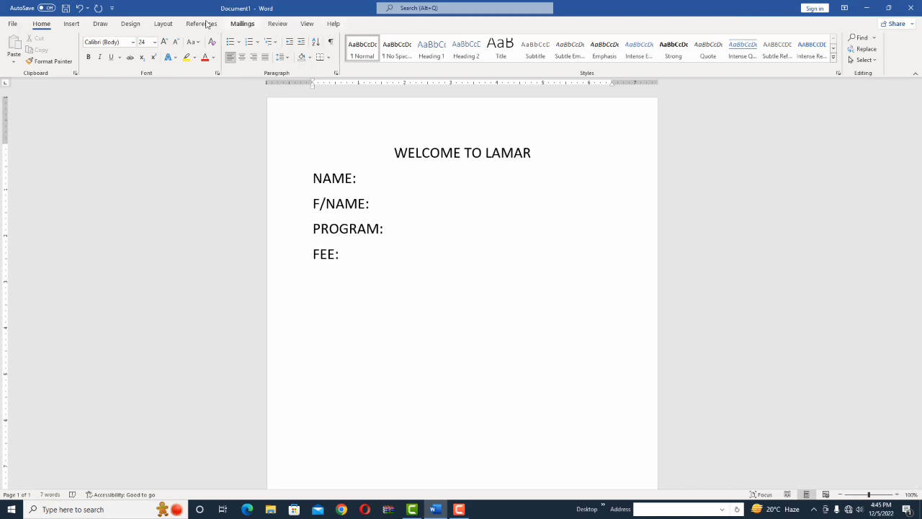
# Step: Apply a 3 pt thick-and-thin box border to the pages of the whole document and set the page colour to light blue
pyautogui.click(127, 25)
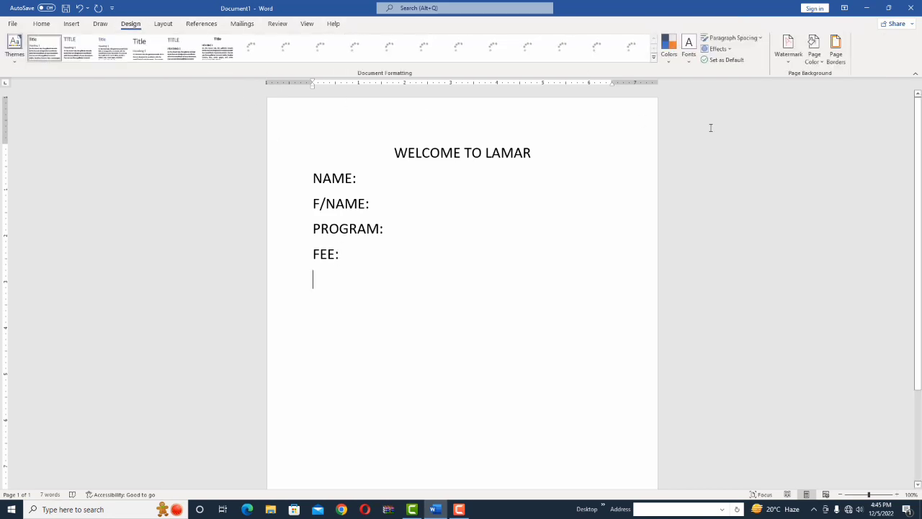
pyautogui.click(836, 57)
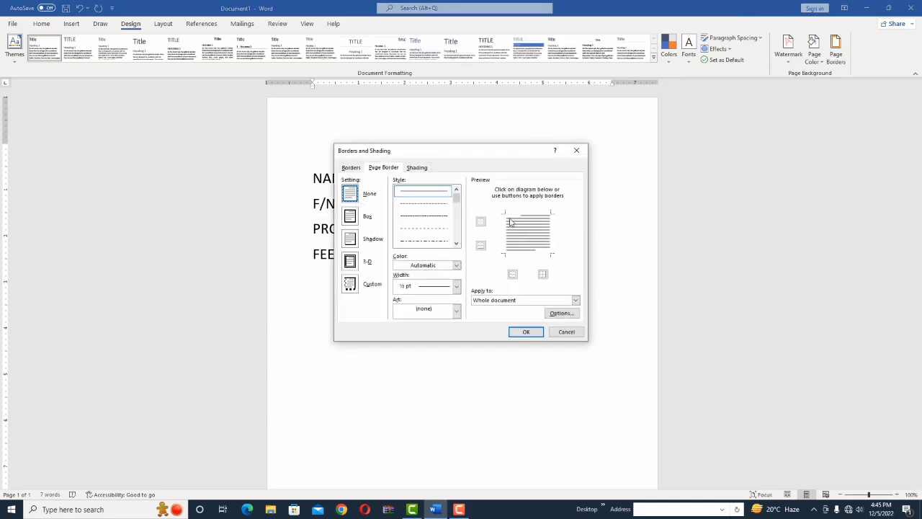
pyautogui.click(456, 244)
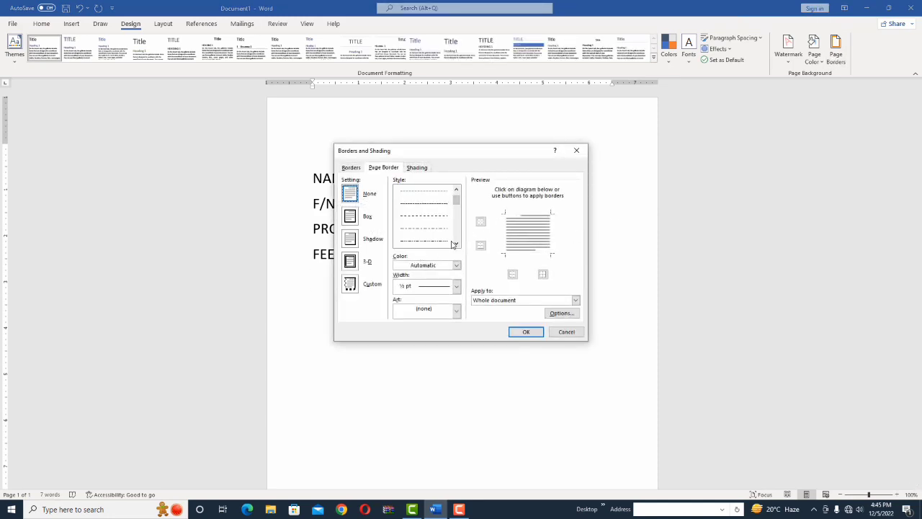
pyautogui.click(456, 243)
pyautogui.click(456, 244)
pyautogui.click(432, 241)
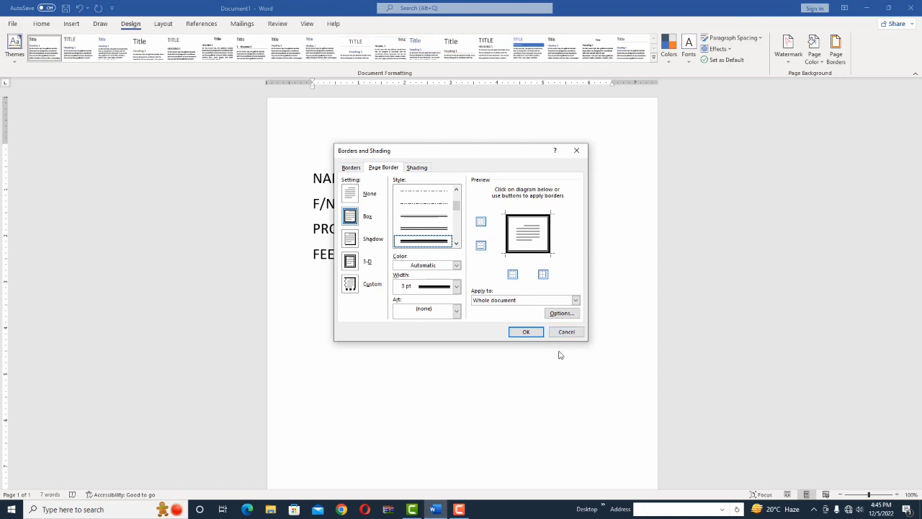
pyautogui.click(532, 332)
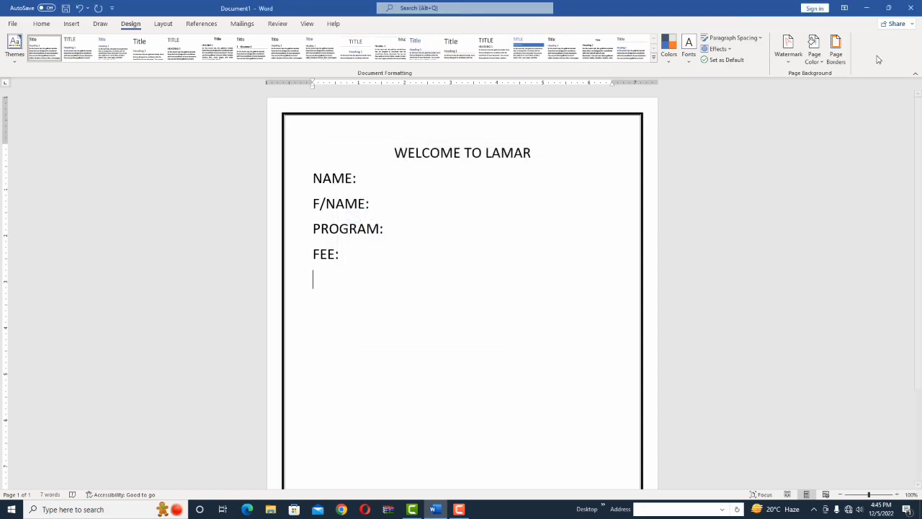
pyautogui.click(817, 64)
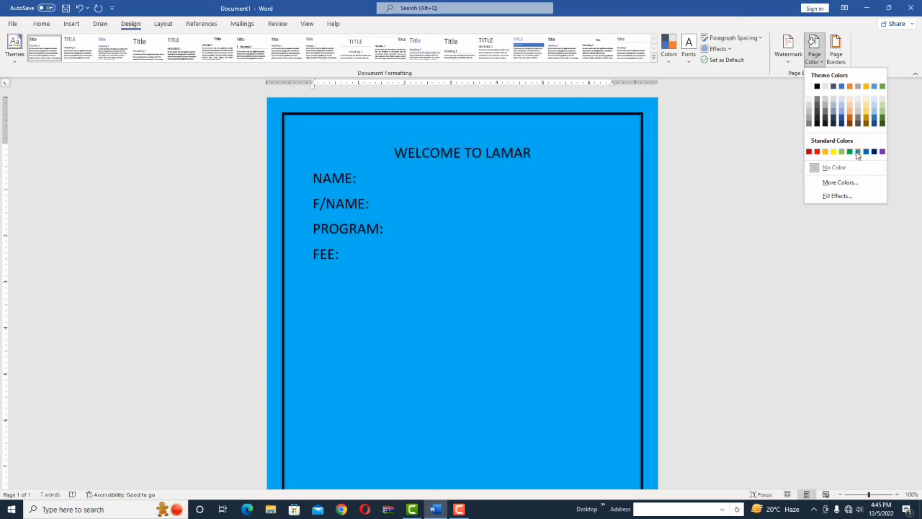
pyautogui.click(857, 152)
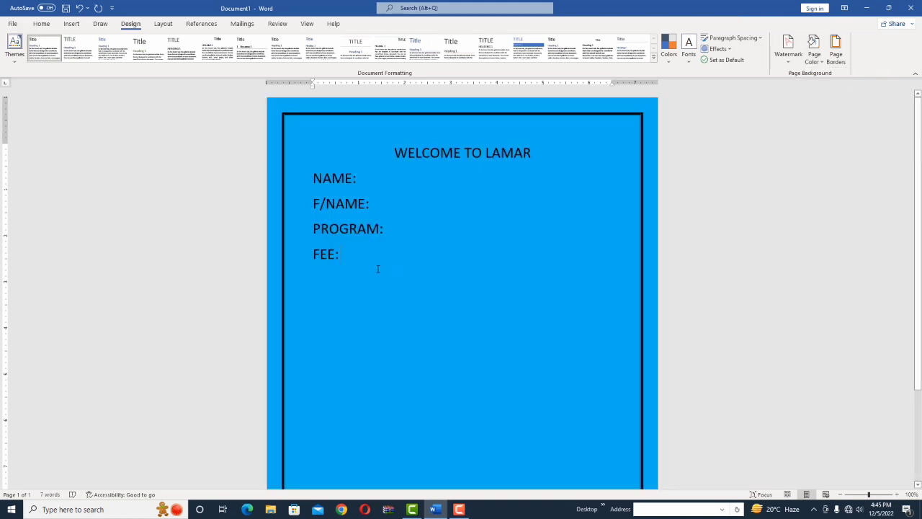
# Step: Replace the "FEE:" label line with "SCORE :"
pyautogui.press('BackSpace')
pyautogui.press('BackSpace')
pyautogui.press('BackSpace')
pyautogui.press('BackSpace')
pyautogui.press('BackSpace')
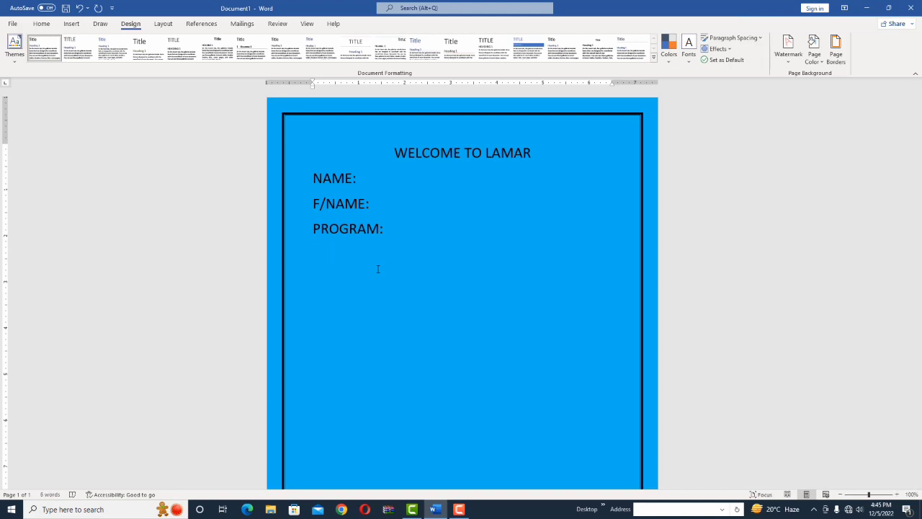
pyautogui.write('SCORE :')
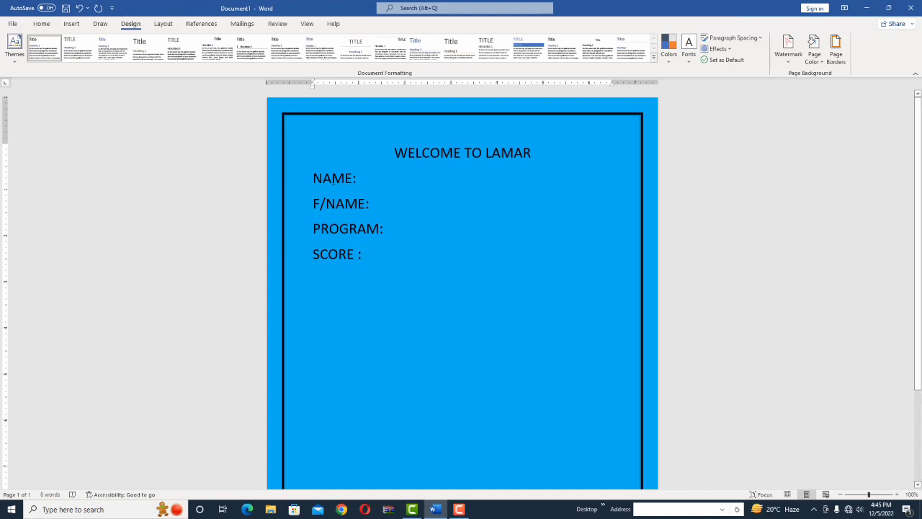
# Step: Start a new typed recipient list for the mail merge
pyautogui.click(242, 23)
pyautogui.click(103, 57)
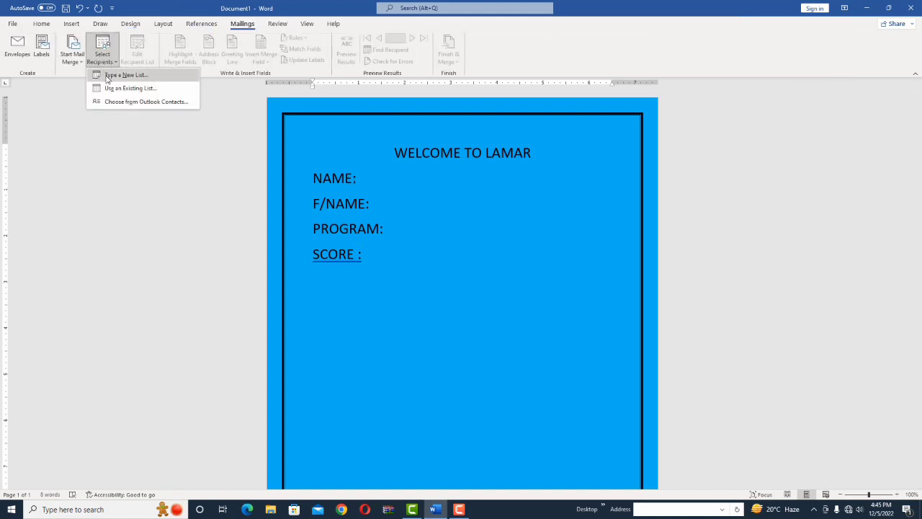
pyautogui.click(118, 73)
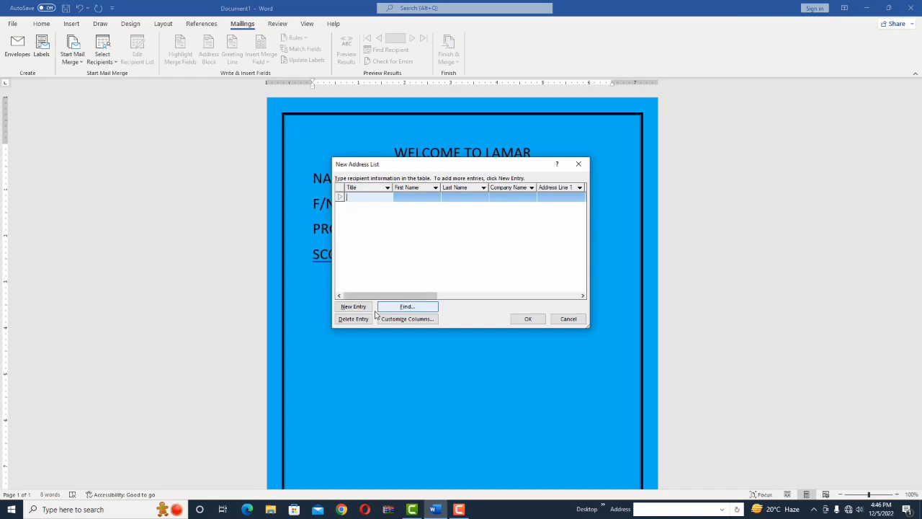
pyautogui.click(368, 309)
pyautogui.click(368, 310)
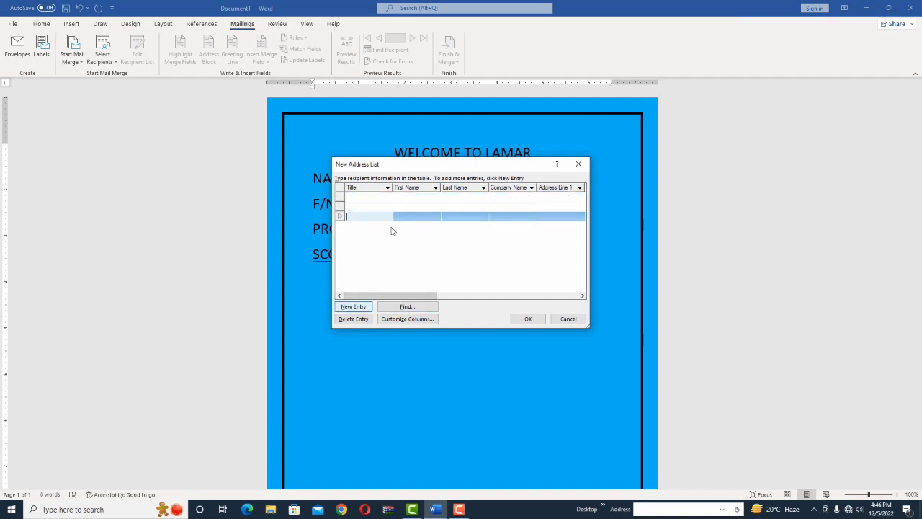
pyautogui.click(363, 317)
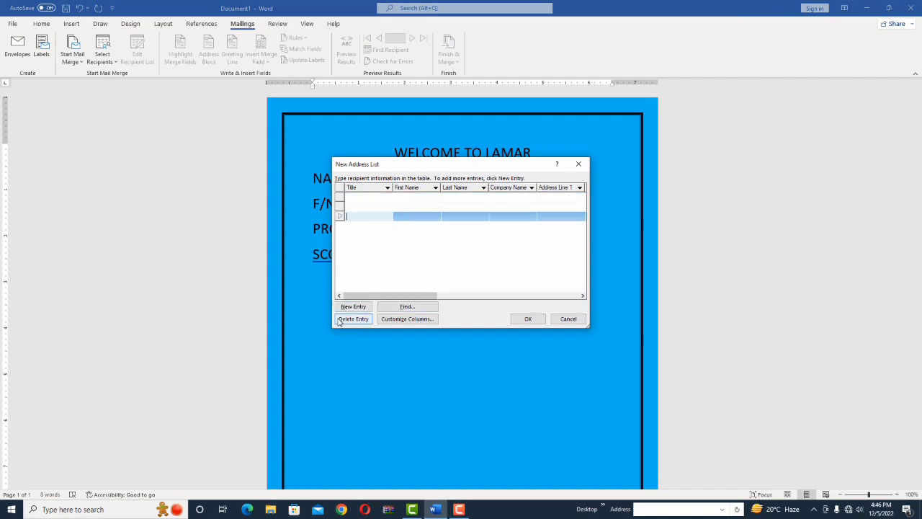
pyautogui.press('Return')
pyautogui.click(368, 314)
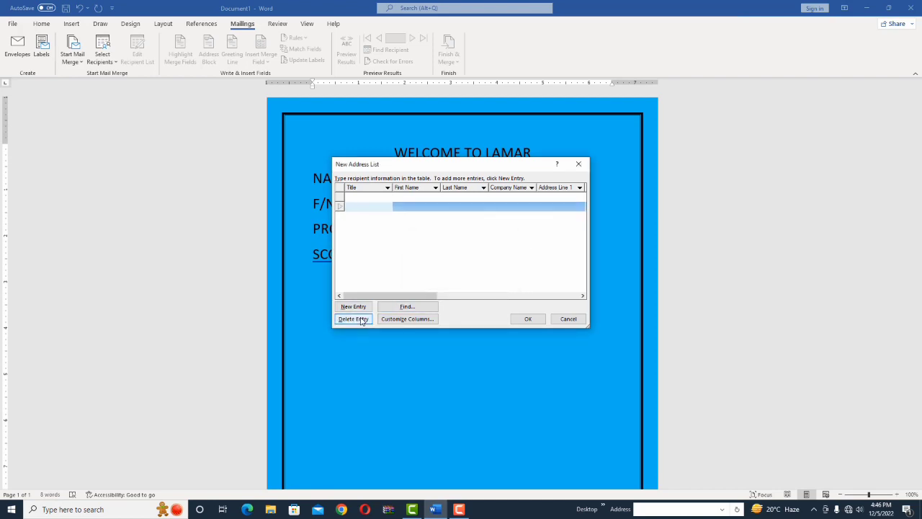
pyautogui.click(439, 284)
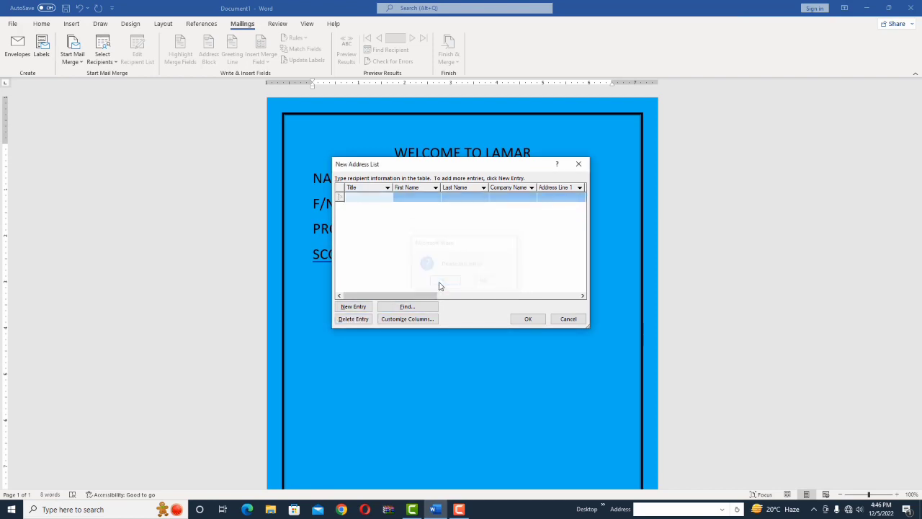
pyautogui.click(408, 307)
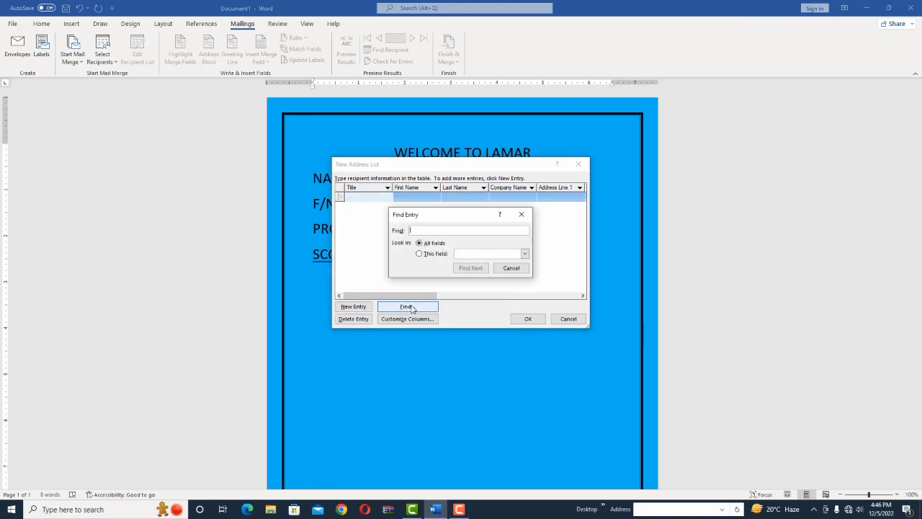
pyautogui.press('Escape')
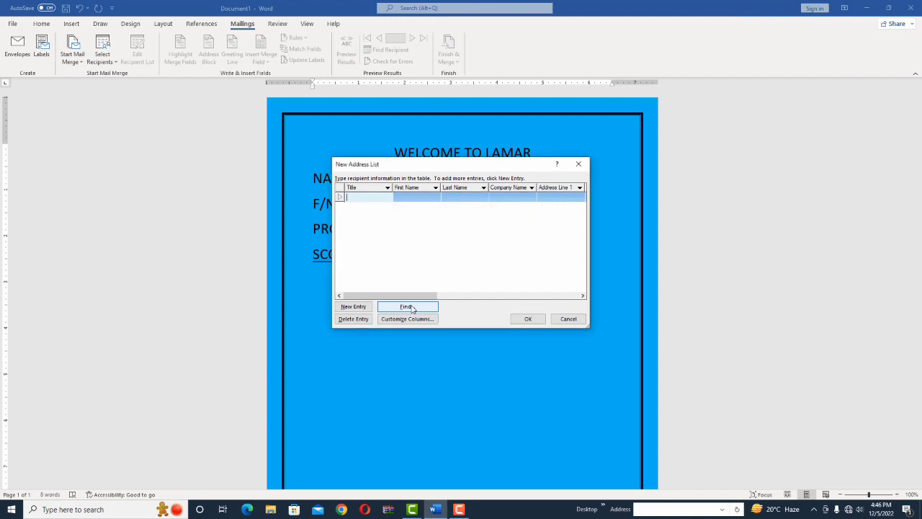
# Step: Remove all default fields, from Title through E-mail Address, from the new address list's columns
pyautogui.click(407, 318)
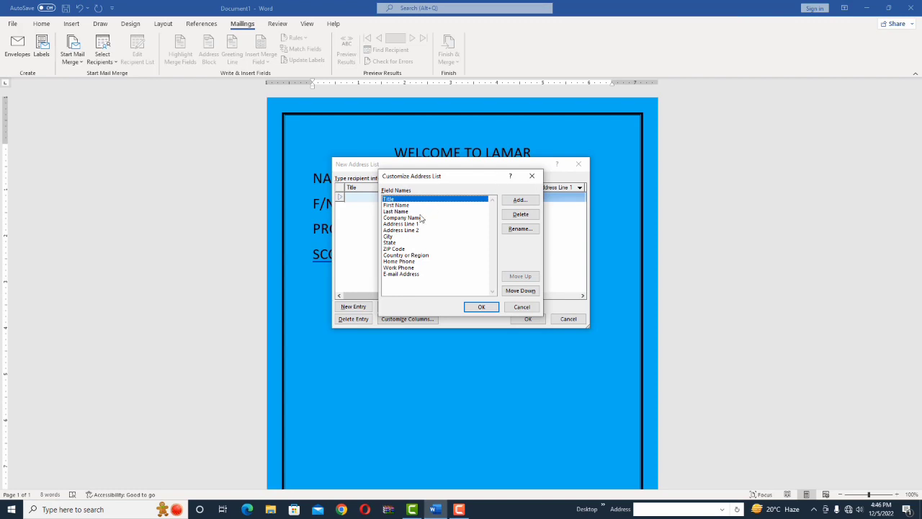
pyautogui.click(512, 216)
pyautogui.click(444, 281)
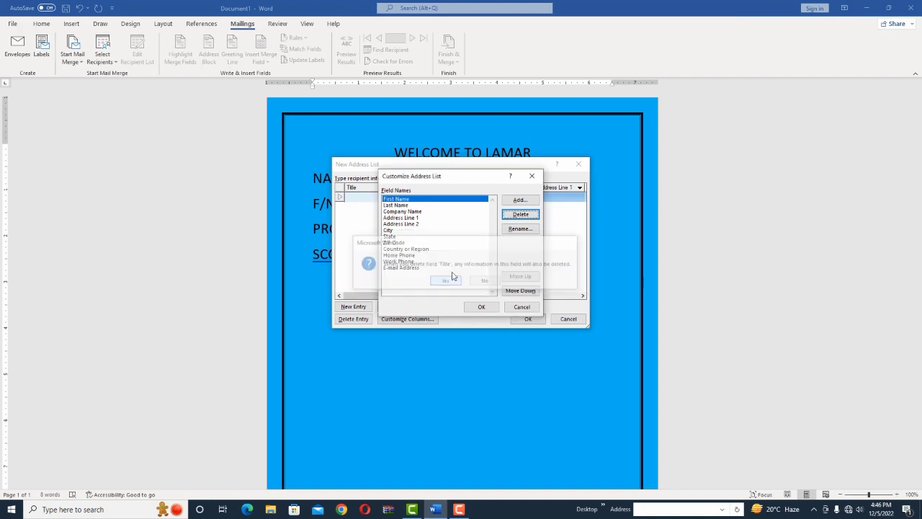
pyautogui.click(520, 214)
pyautogui.click(445, 281)
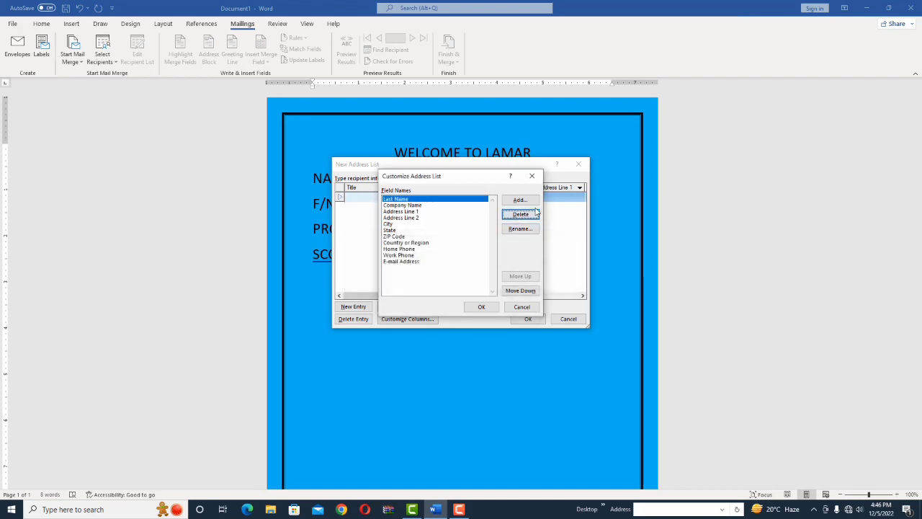
pyautogui.click(519, 215)
pyautogui.click(445, 281)
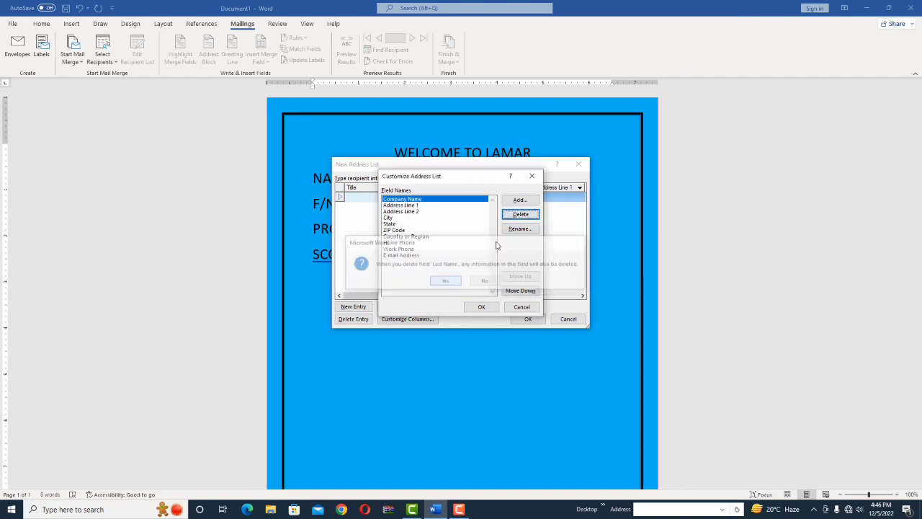
pyautogui.click(520, 214)
pyautogui.click(445, 281)
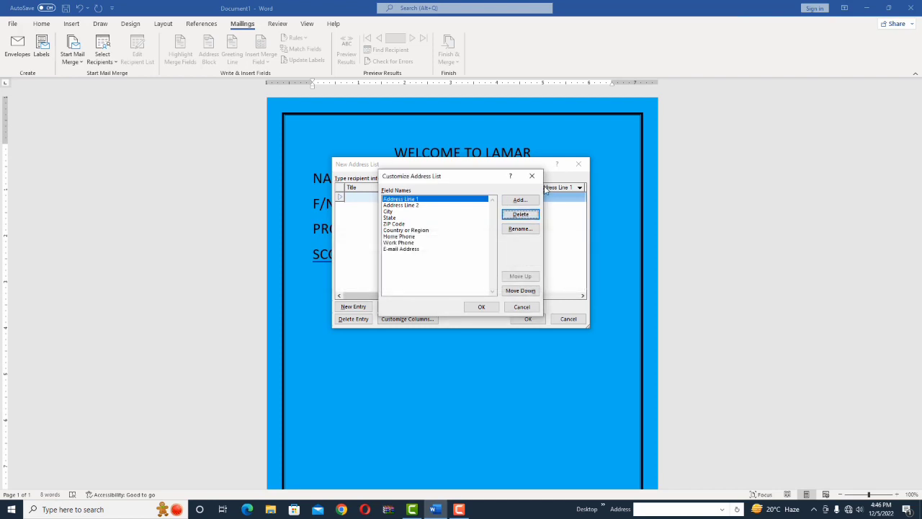
pyautogui.click(522, 215)
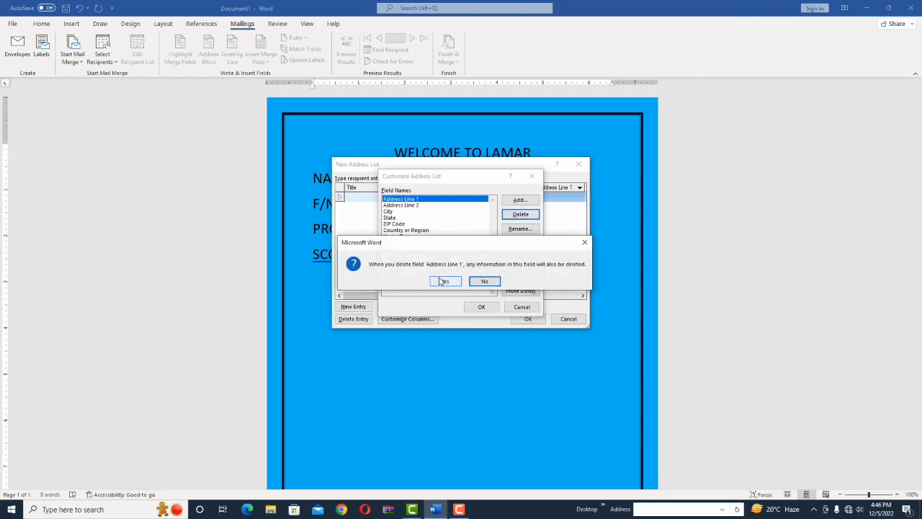
pyautogui.click(444, 281)
pyautogui.click(507, 215)
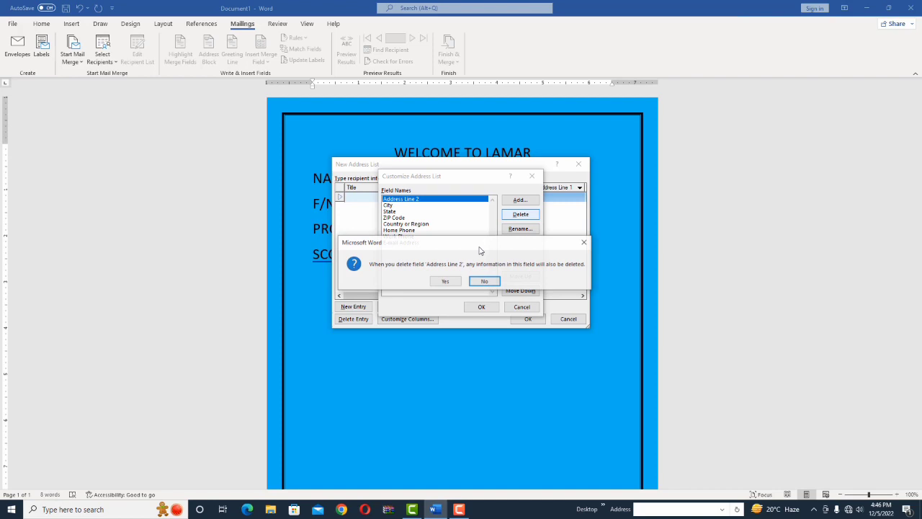
pyautogui.click(444, 281)
pyautogui.click(520, 214)
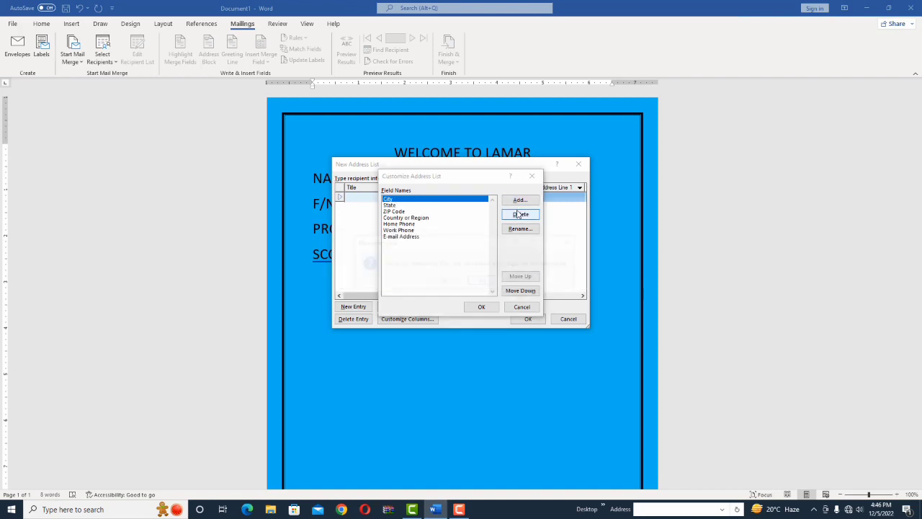
pyautogui.press('Return')
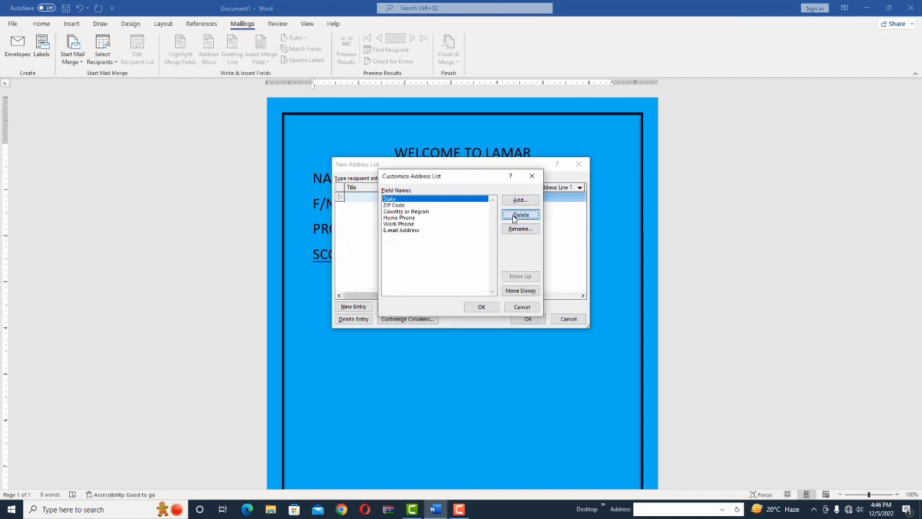
pyautogui.click(520, 215)
pyautogui.click(445, 281)
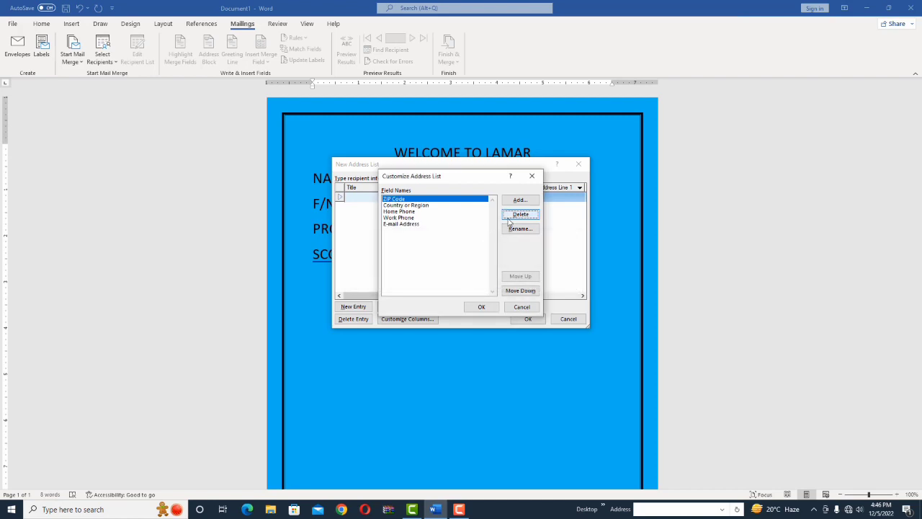
pyautogui.press('Return')
pyautogui.click(450, 281)
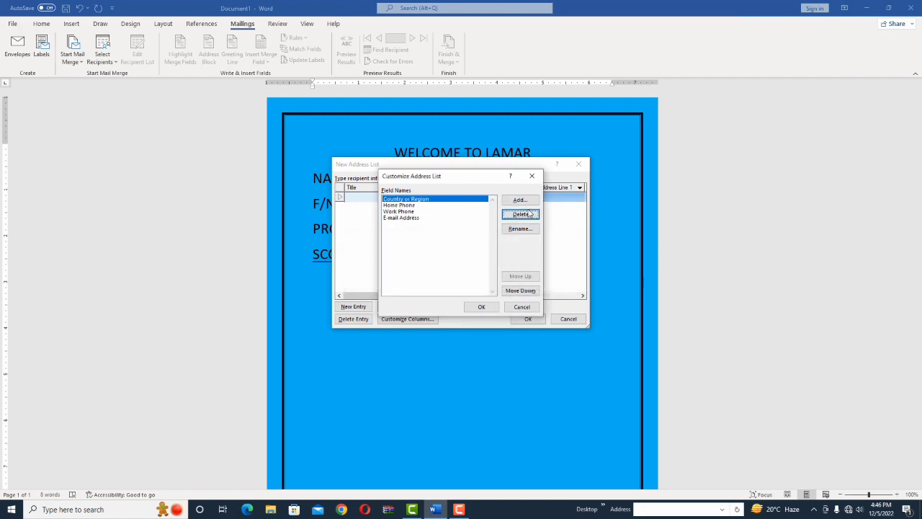
pyautogui.press('Return')
pyautogui.click(444, 281)
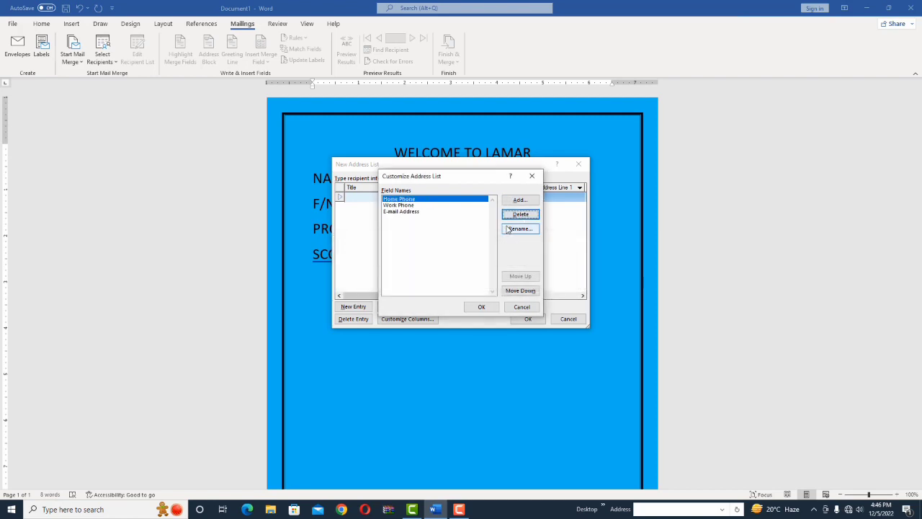
pyautogui.press('Return')
pyautogui.click(445, 281)
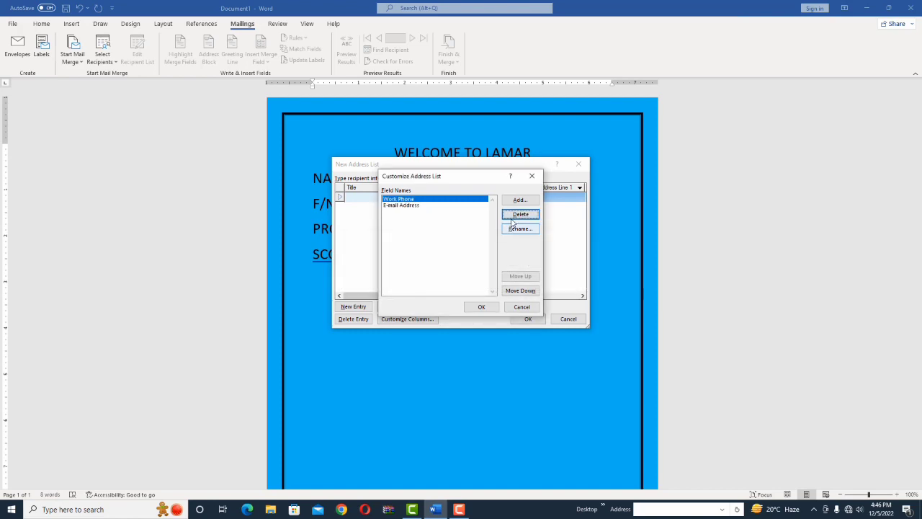
pyautogui.press('Return')
pyautogui.click(446, 281)
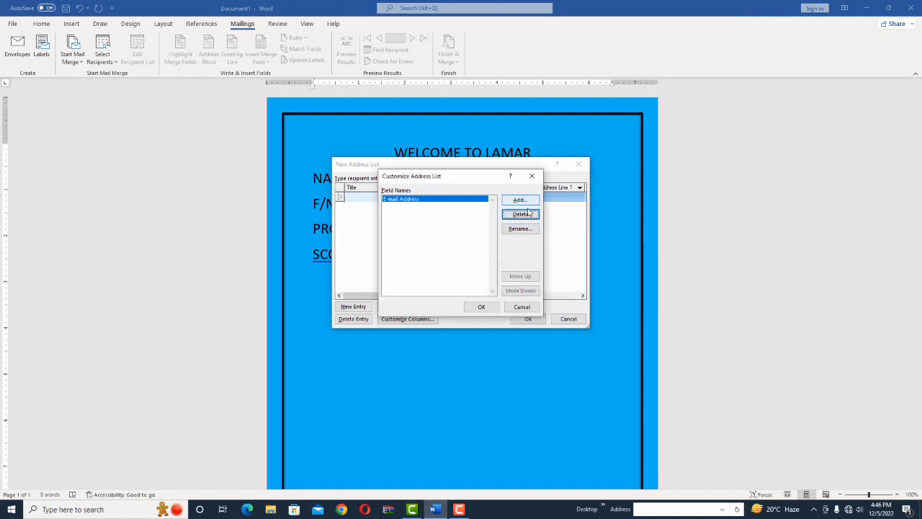
pyautogui.press('Return')
pyautogui.click(445, 281)
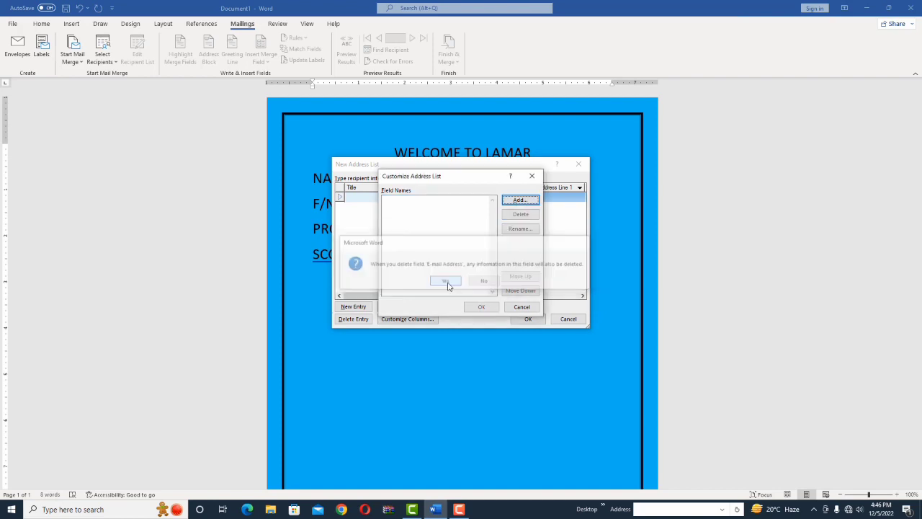
# Step: Add the fields NAME, F/NAME, PROGRAM and SCORE to the address list and accept the customised columns
pyautogui.click(519, 200)
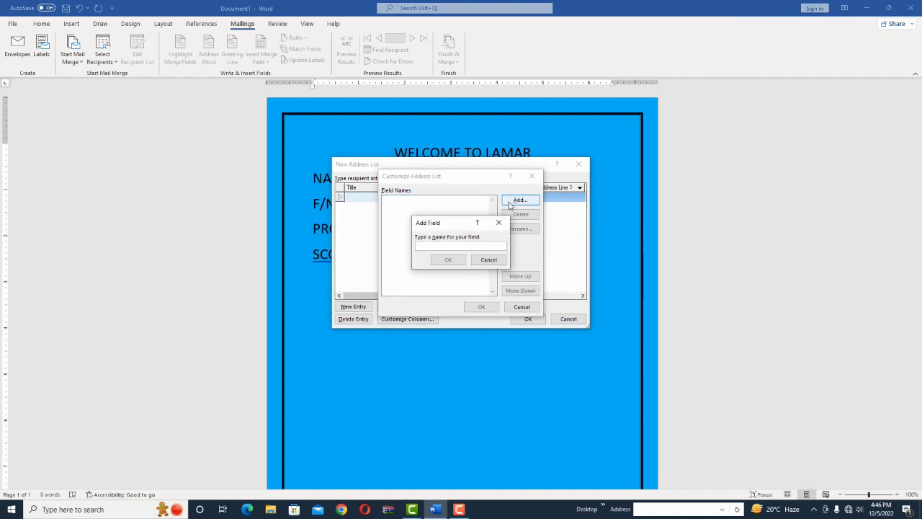
pyautogui.write('NAME')
pyautogui.press('Return')
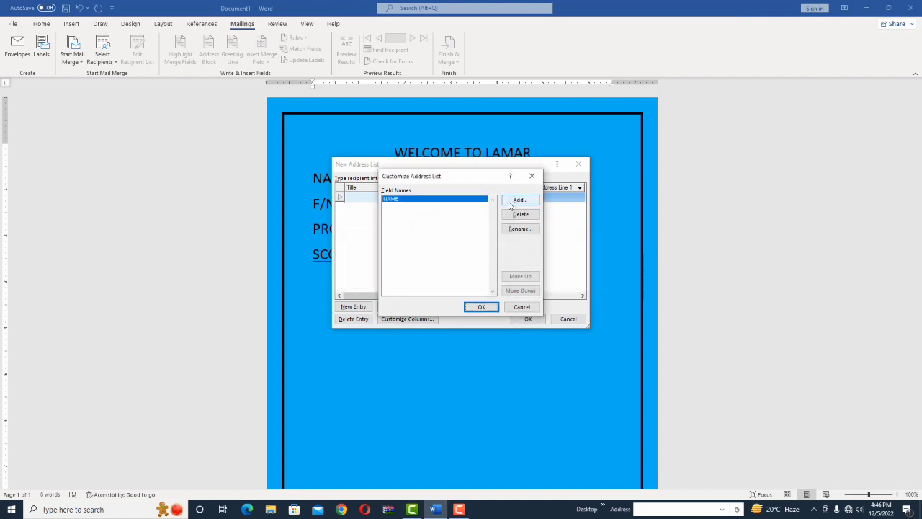
pyautogui.click(509, 205)
pyautogui.write('F/')
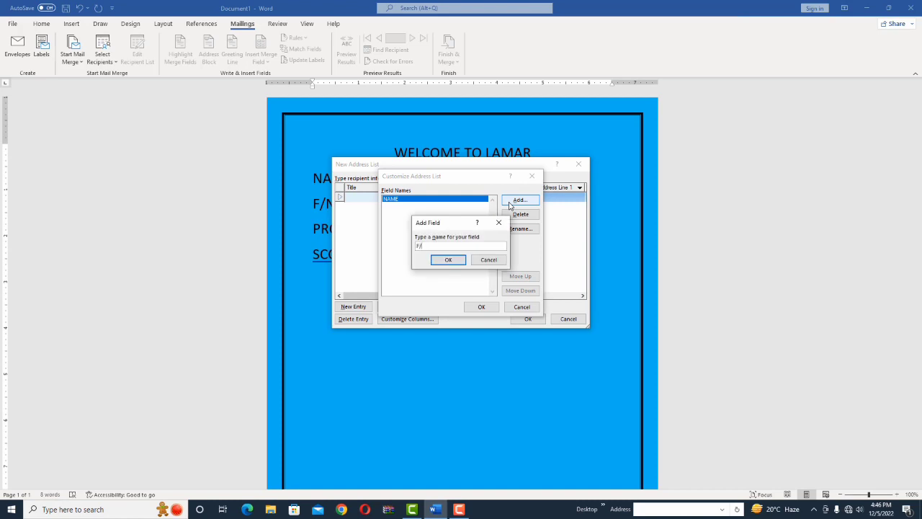
pyautogui.write('NAME')
pyautogui.press('Return')
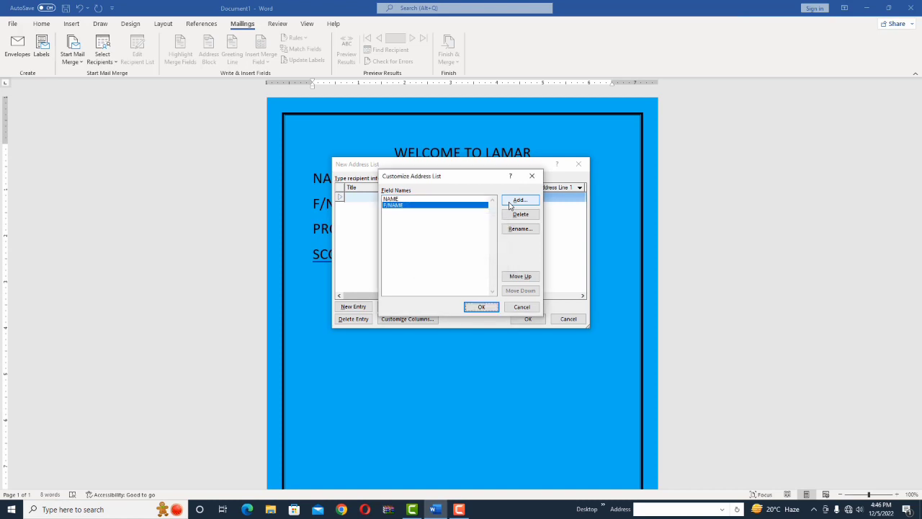
pyautogui.click(509, 205)
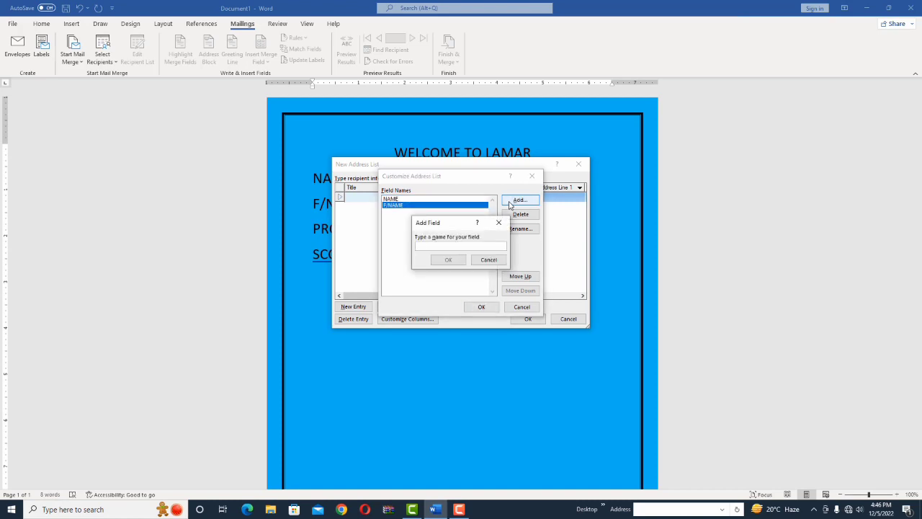
pyautogui.write('PROGRAM')
pyautogui.press('Return')
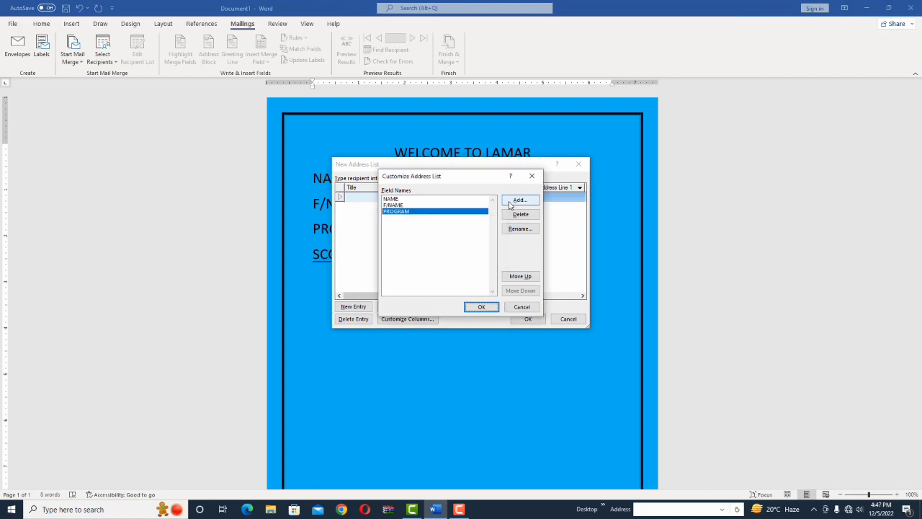
pyautogui.click(510, 205)
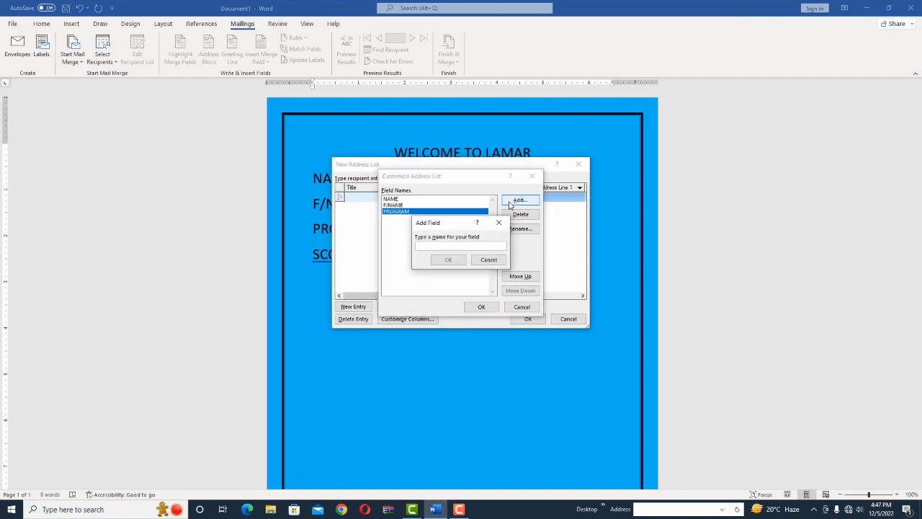
pyautogui.write('SCORE')
pyautogui.press('Return')
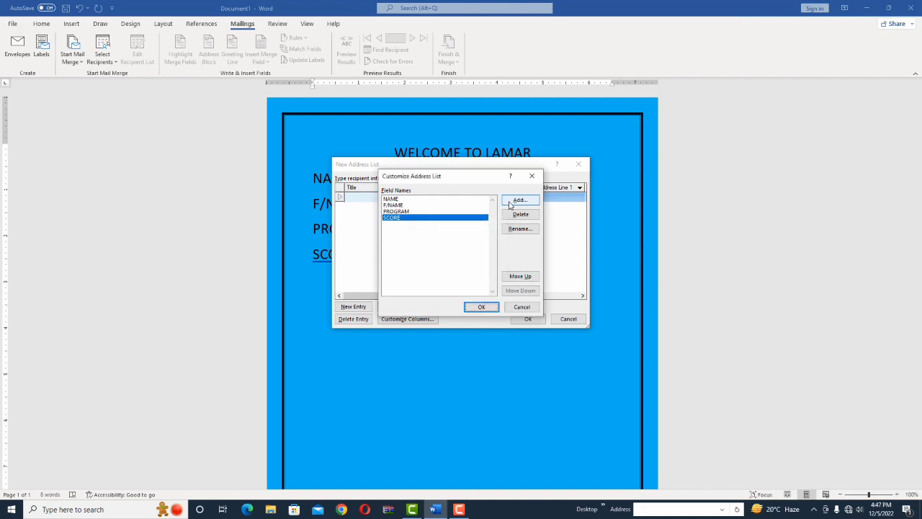
pyautogui.click(481, 307)
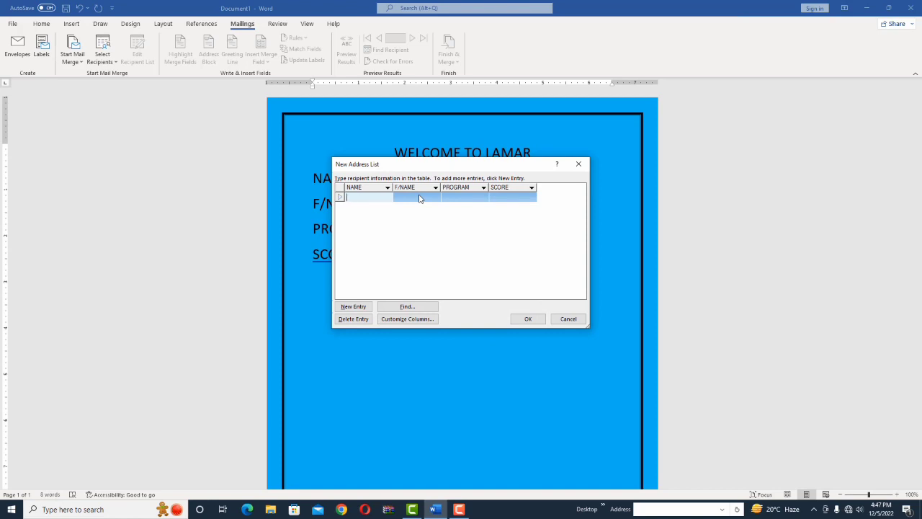
# Step: Fill in the first recipient's name and father's name, with program WINWORD and score 3434
pyautogui.write('ali')
pyautogui.press('Tab')
pyautogui.write('wali')
pyautogui.press('Tab')
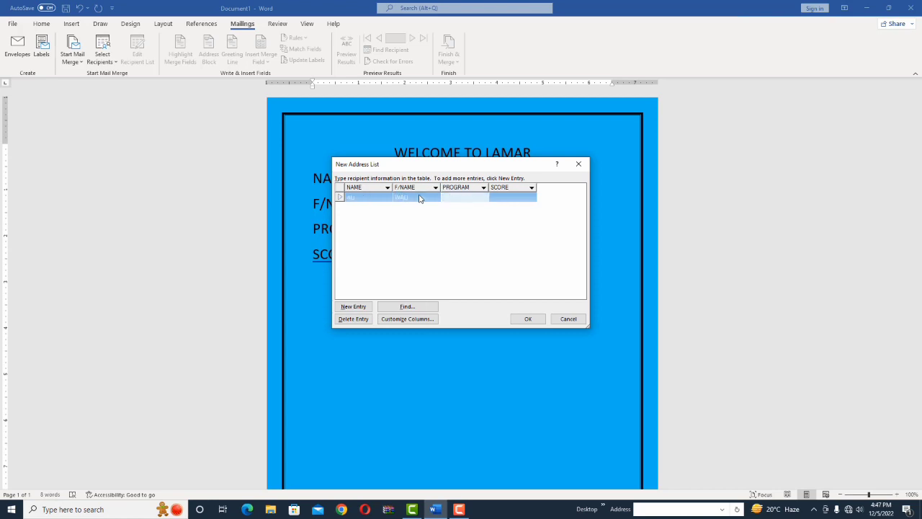
pyautogui.write('WINWORD')
pyautogui.press('Tab')
pyautogui.write('3434')
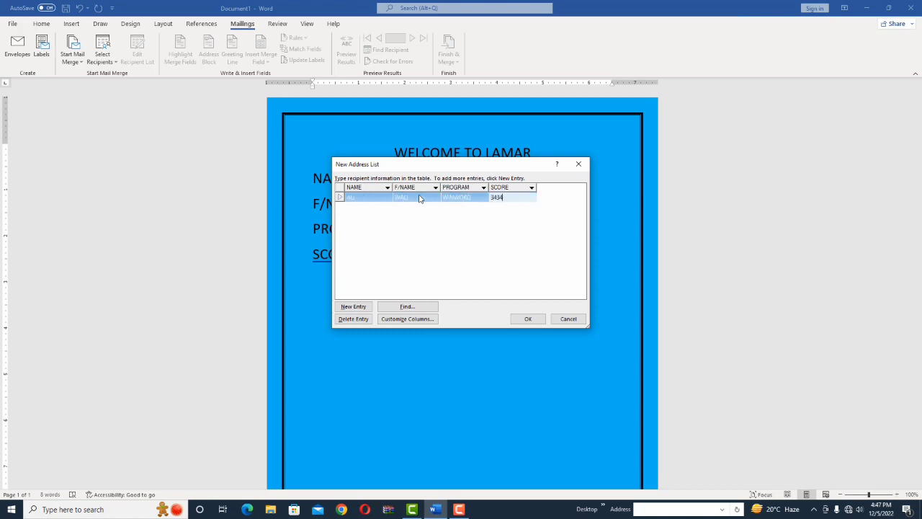
# Step: Add a second recipient with name and father's name, program EXCEL and score 343
pyautogui.click(346, 307)
pyautogui.write('JAMAL')
pyautogui.press('Tab')
pyautogui.write('KAMAL')
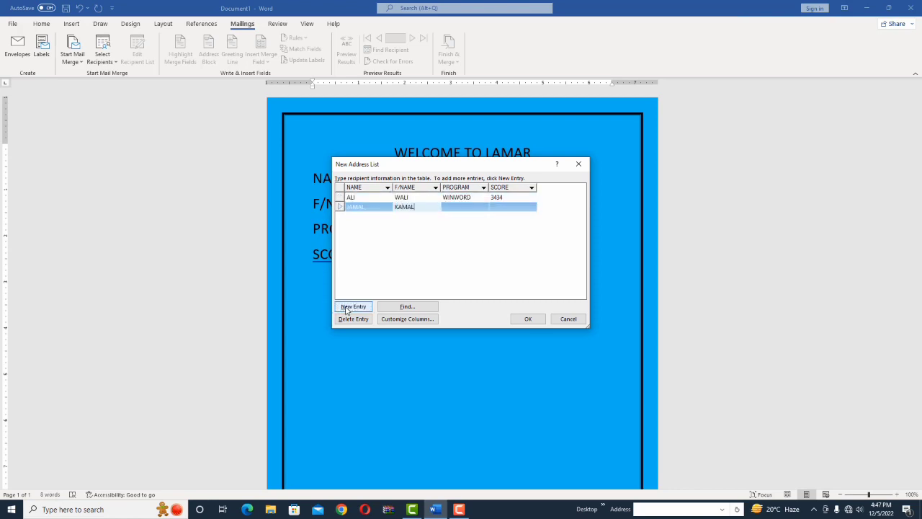
pyautogui.press('Tab')
pyautogui.write('EXCEL')
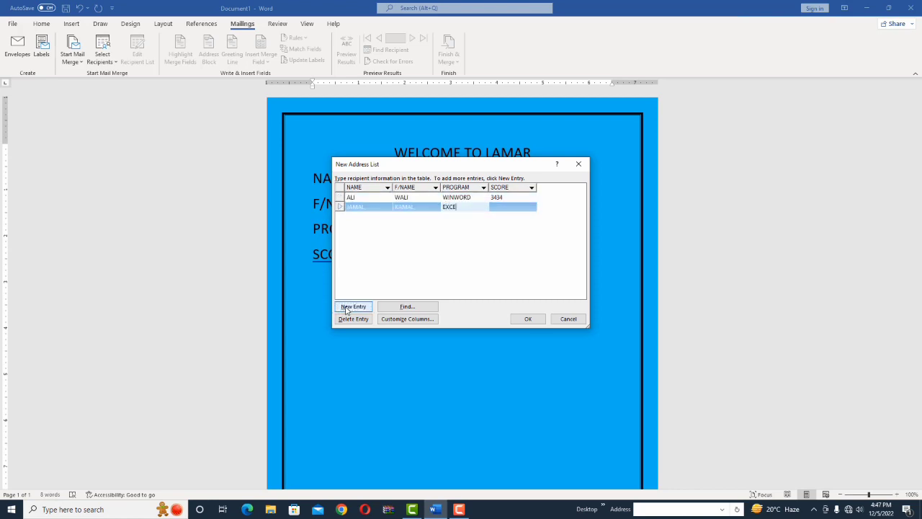
pyautogui.press('Tab')
pyautogui.write('343')
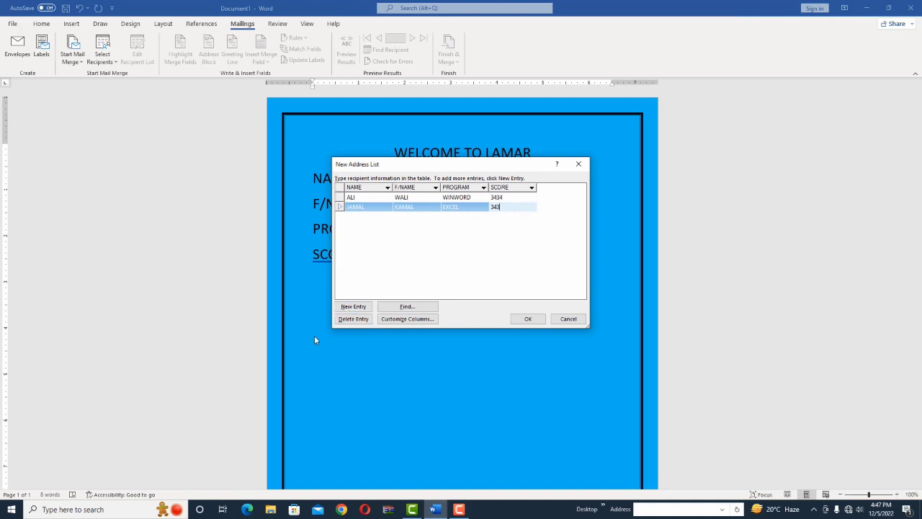
# Step: Add a third recipient with name and father's name, program PPT and score 343
pyautogui.write('HAMEED')
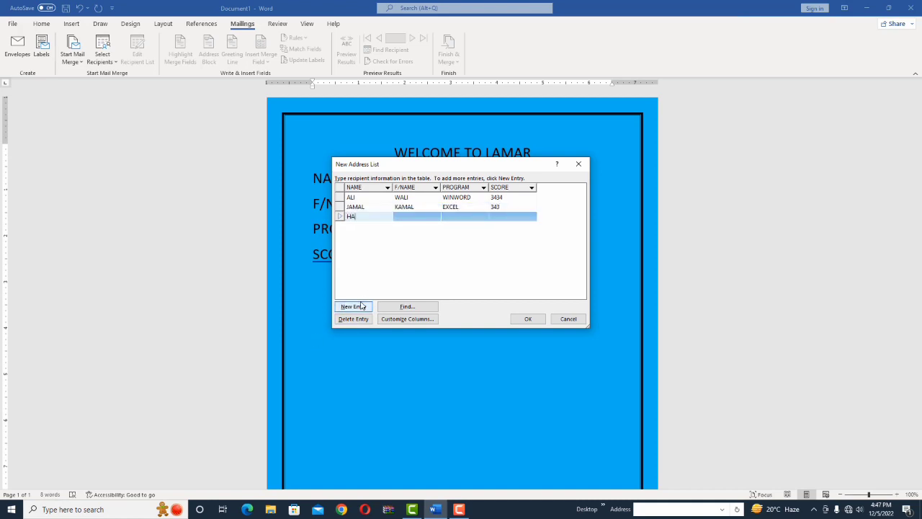
pyautogui.press('Tab')
pyautogui.write('ASAD')
pyautogui.press('Tab')
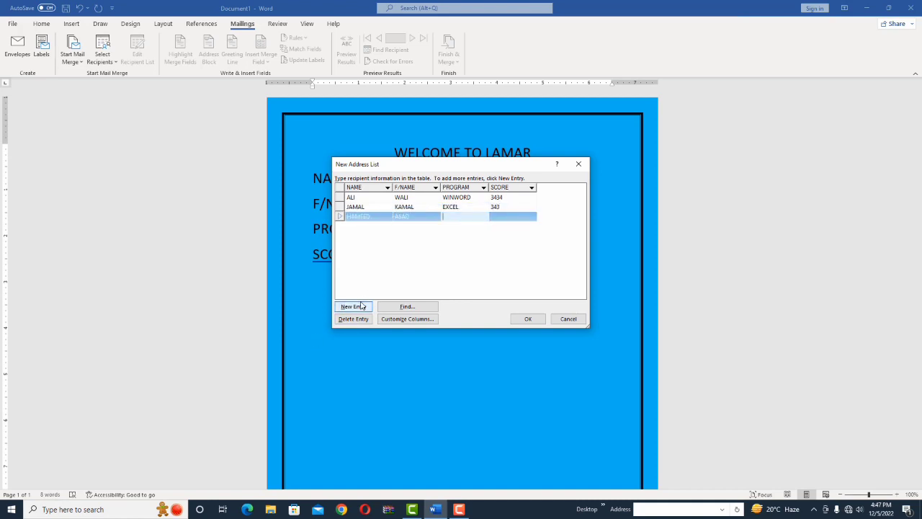
pyautogui.write('PPT')
pyautogui.press('Tab')
pyautogui.write('343')
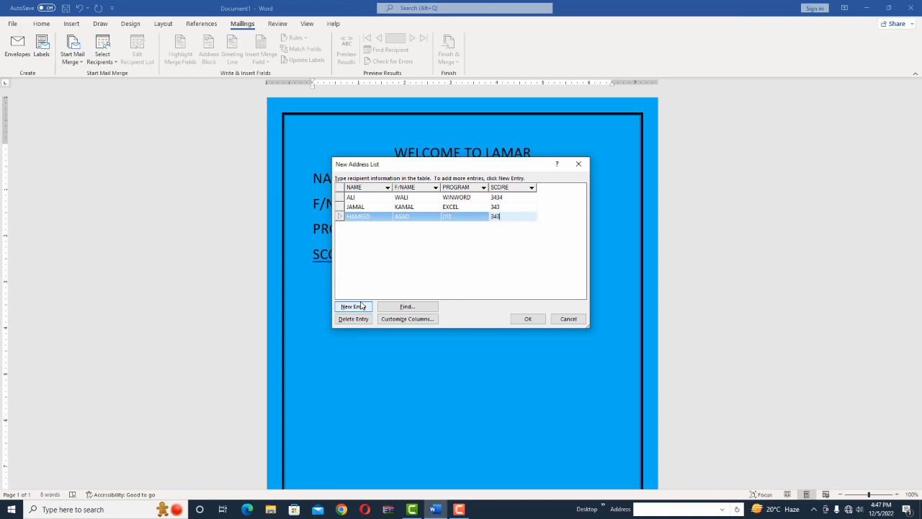
# Step: Accept the recipient list and save it in My Data Sources, using the third recipient's father's name as the file name
pyautogui.click(527, 318)
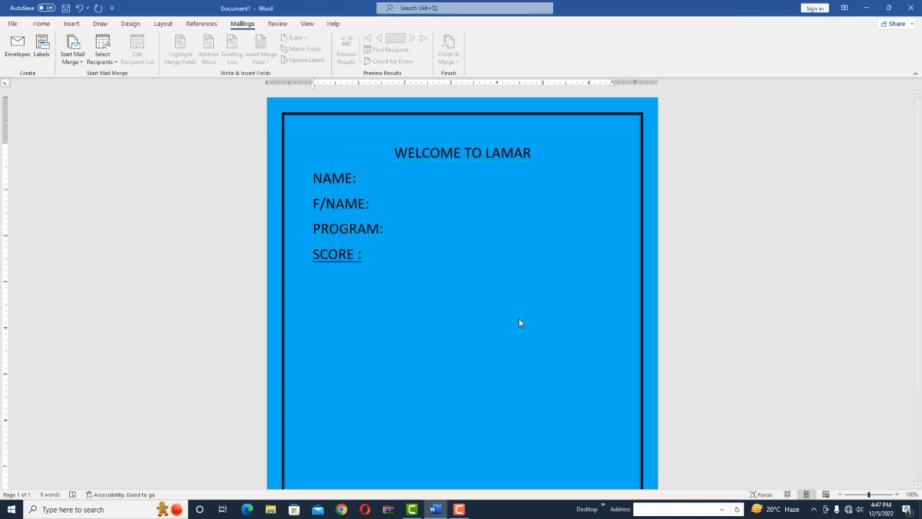
pyautogui.write('ASAD')
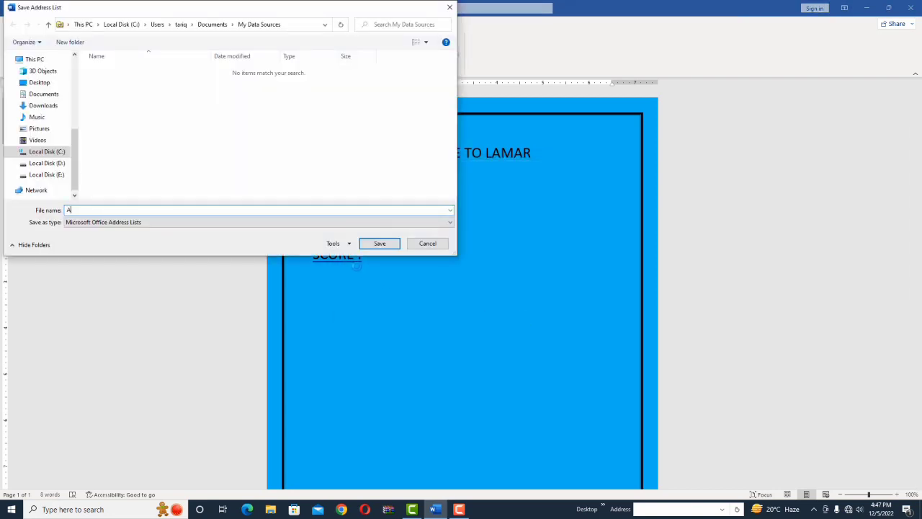
pyautogui.click(397, 243)
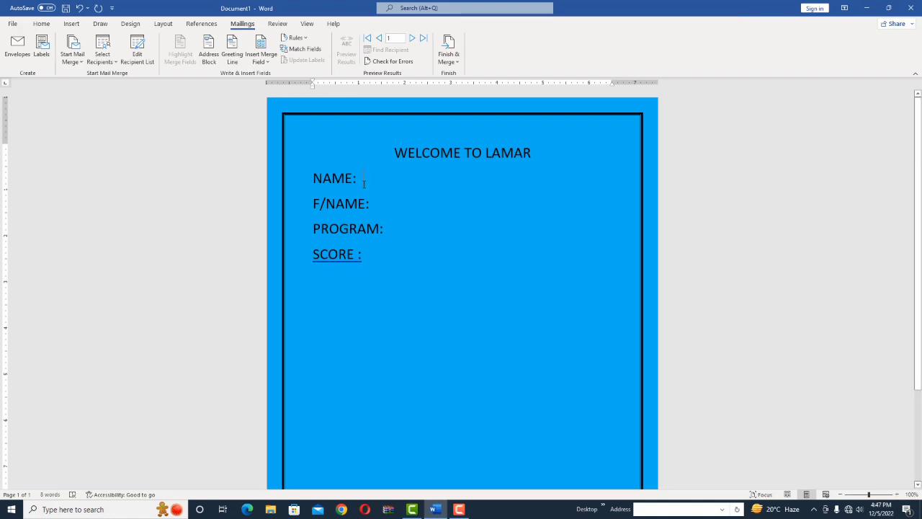
# Step: Insert the NAME merge field after the NAME label and the FNAME merge field after the F/NAME label
pyautogui.click(266, 62)
pyautogui.click(274, 81)
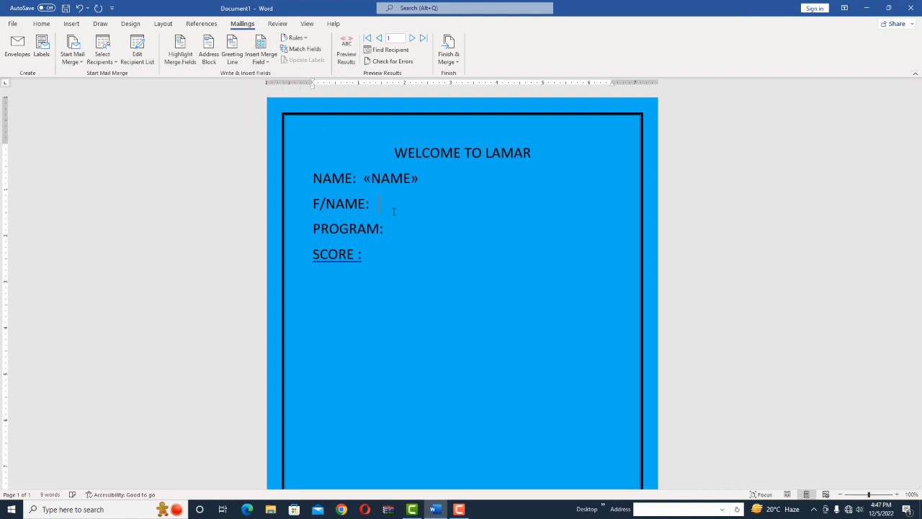
pyautogui.click(261, 61)
pyautogui.click(273, 88)
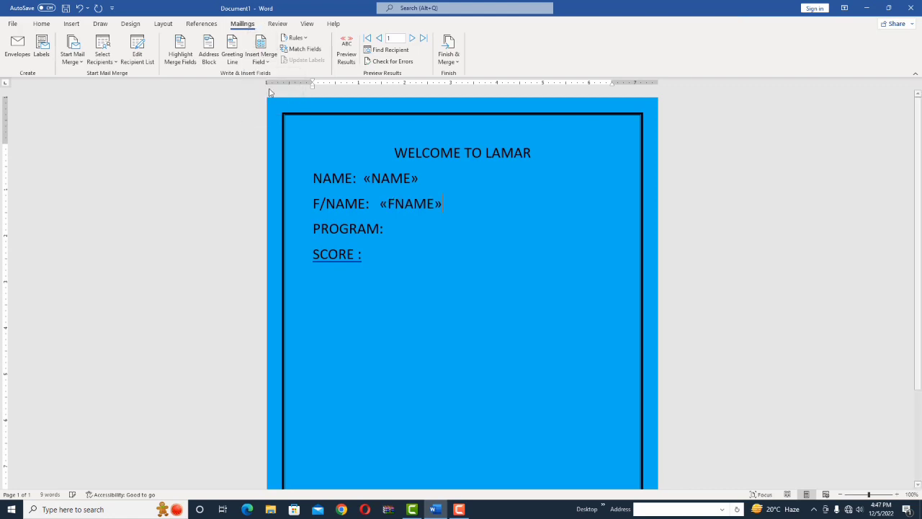
# Step: Insert the PROGRAM and SCORE merge fields after their matching labels, and turn on highlighting of merge fields
pyautogui.click(397, 228)
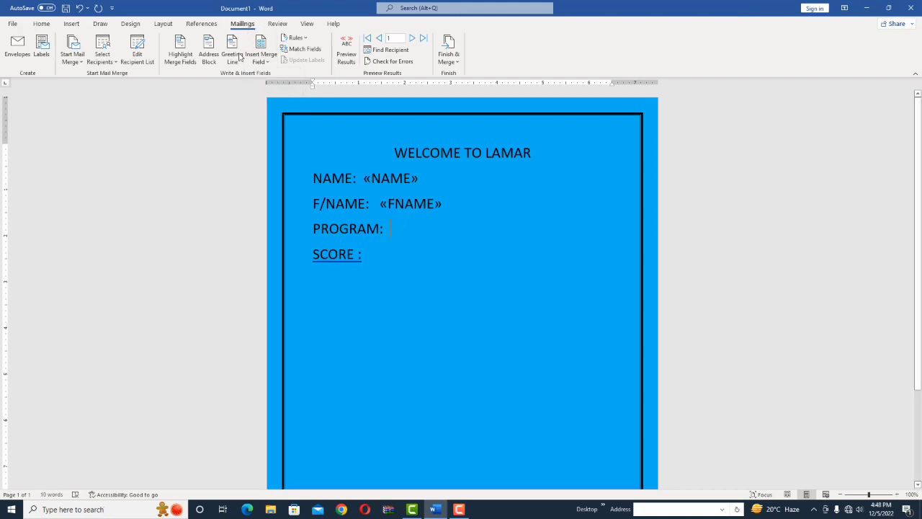
pyautogui.click(260, 61)
pyautogui.click(266, 101)
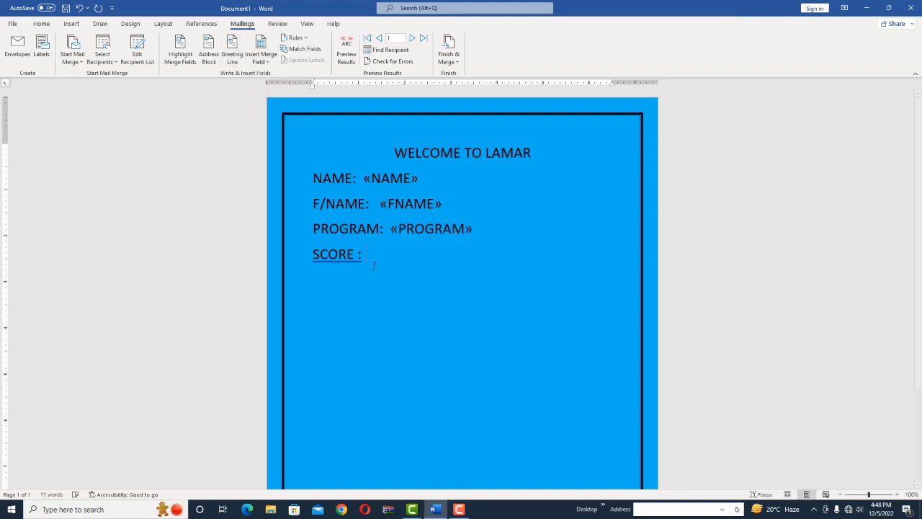
pyautogui.click(264, 58)
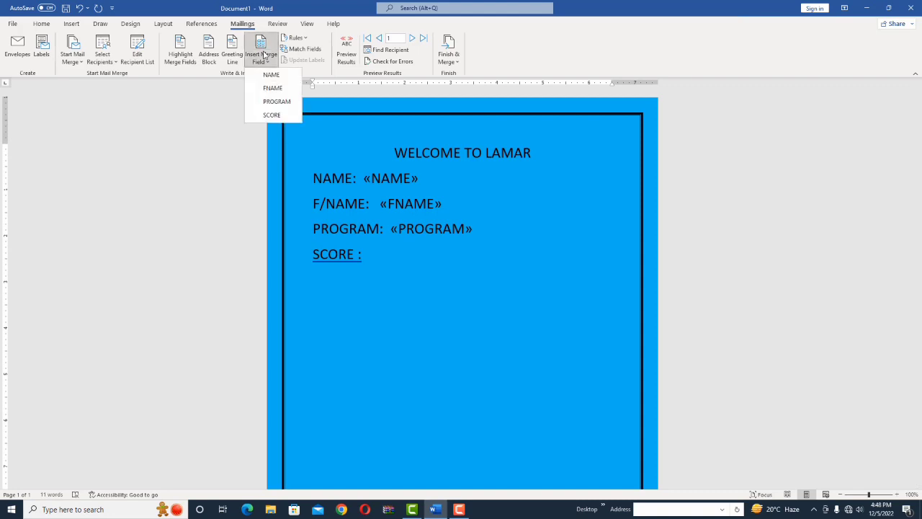
pyautogui.click(273, 115)
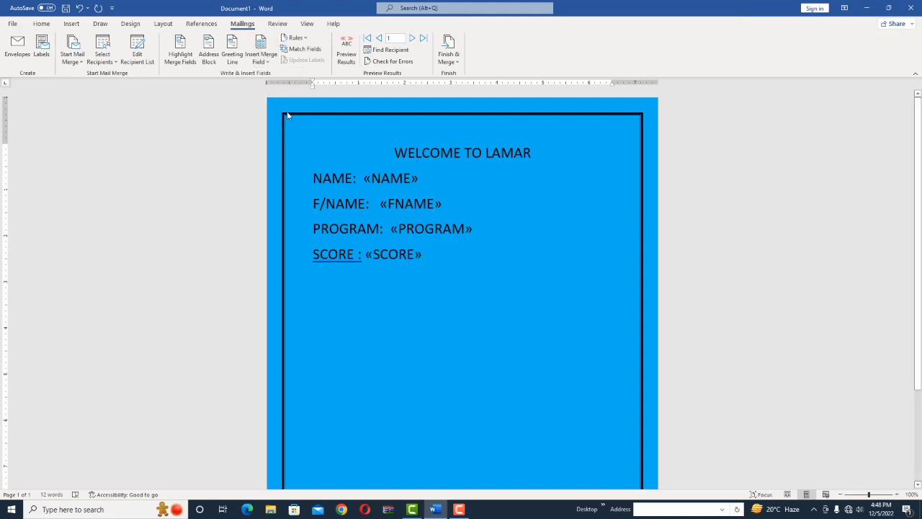
pyautogui.click(181, 55)
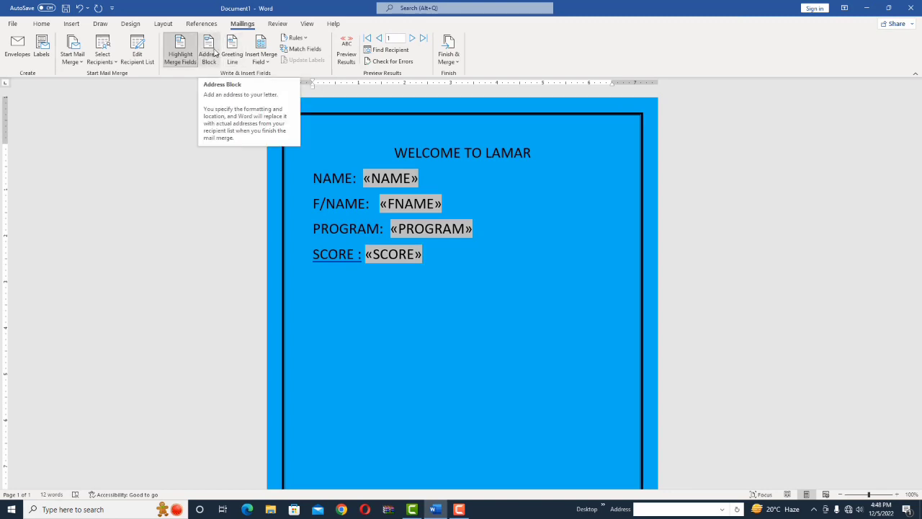
pyautogui.click(258, 59)
pyautogui.click(259, 59)
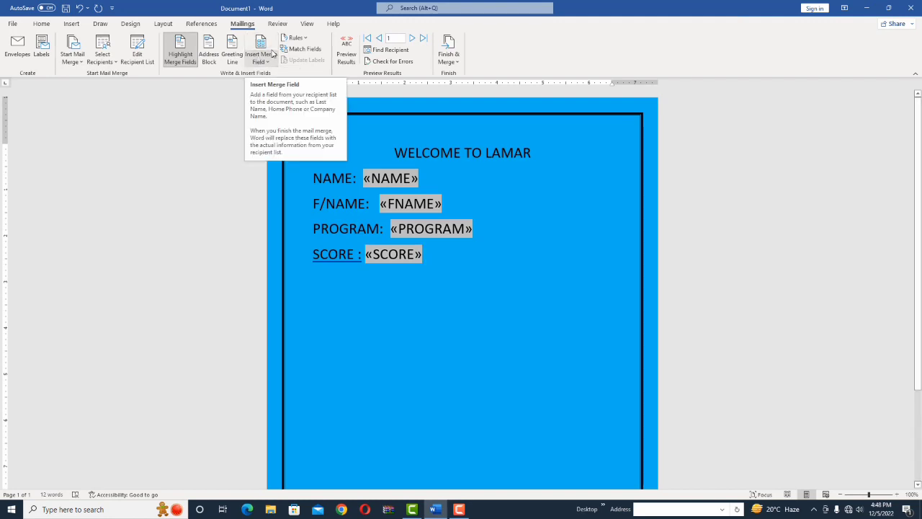
pyautogui.click(306, 38)
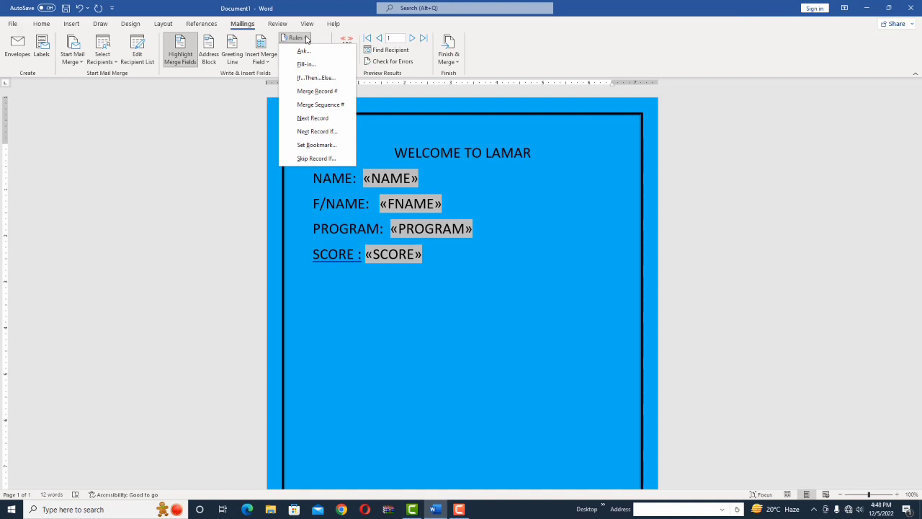
pyautogui.click(306, 39)
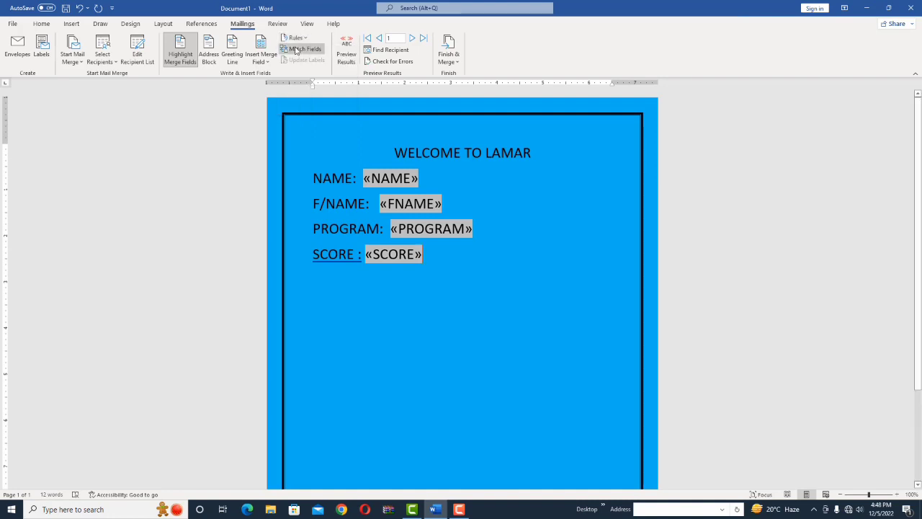
# Step: Review how the recipient list's fields are matched to the standard mail merge fields and accept the matching
pyautogui.click(295, 49)
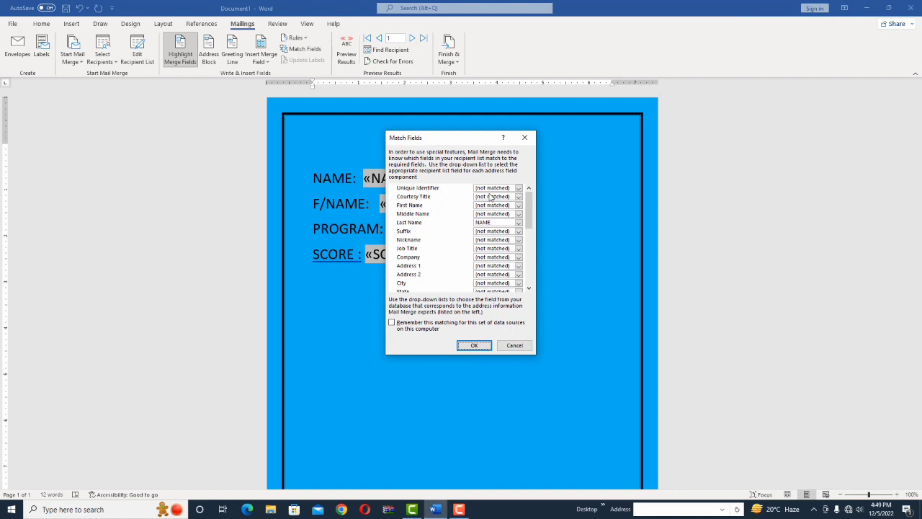
pyautogui.press('Return')
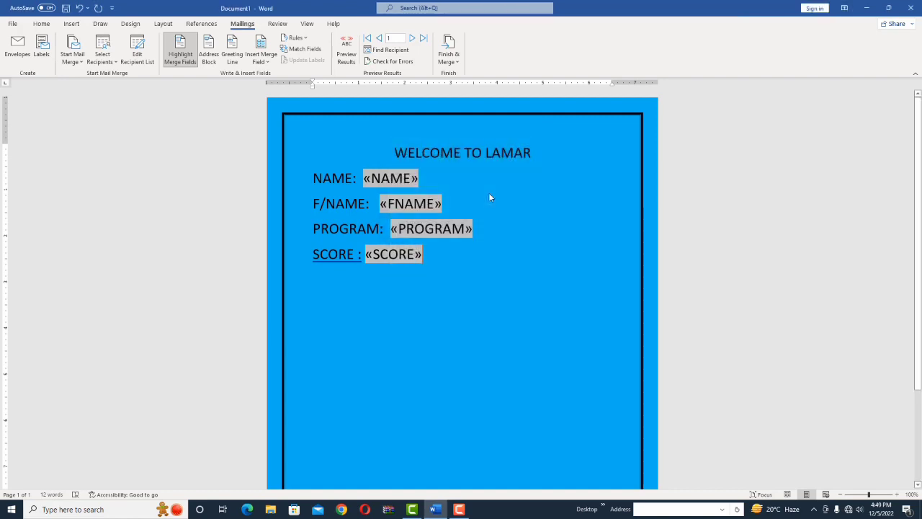